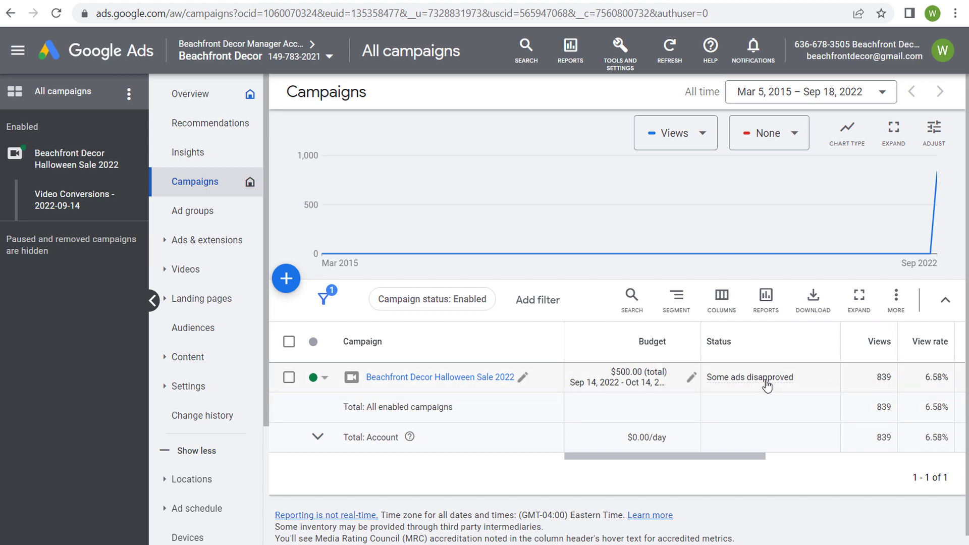
Open the ads of the Beachfront Decor Halloween Sale 2022 campaign and examine the disapproved ad's policy details.
{"action": "left_click", "coordinate": [377, 383]}
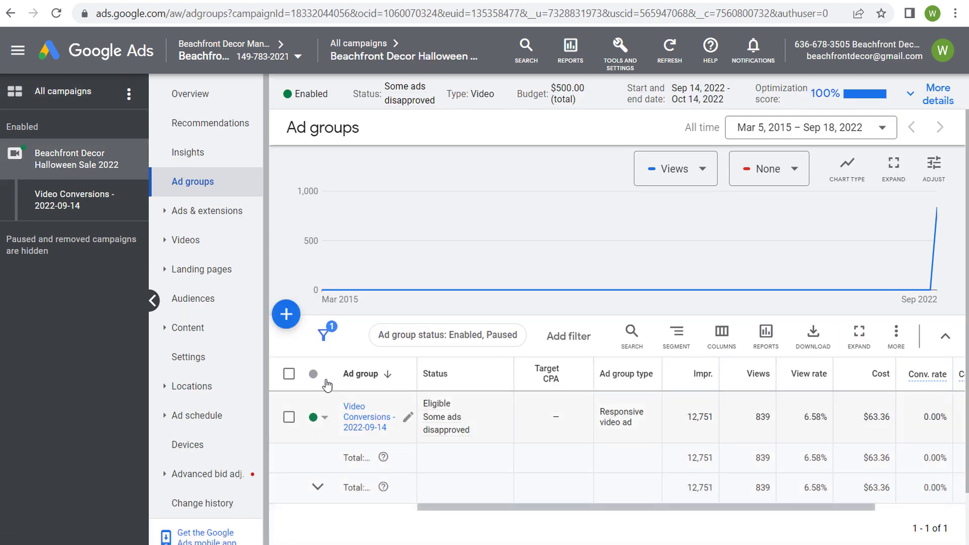
{"action": "left_click", "coordinate": [204, 210]}
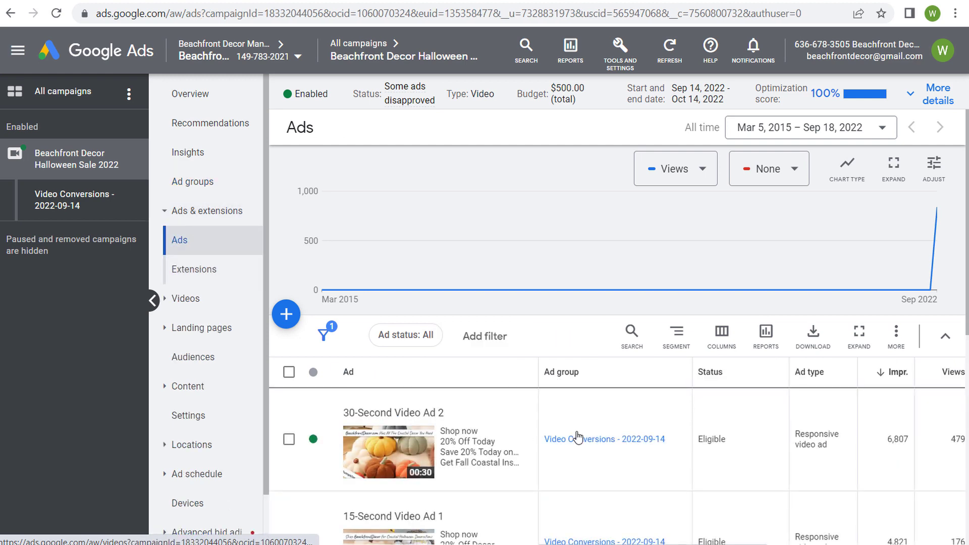
{"action": "scroll", "coordinate": [596, 390], "scroll_direction": "down", "scroll_amount": 7}
{"action": "mouse_move", "coordinate": [717, 386]}
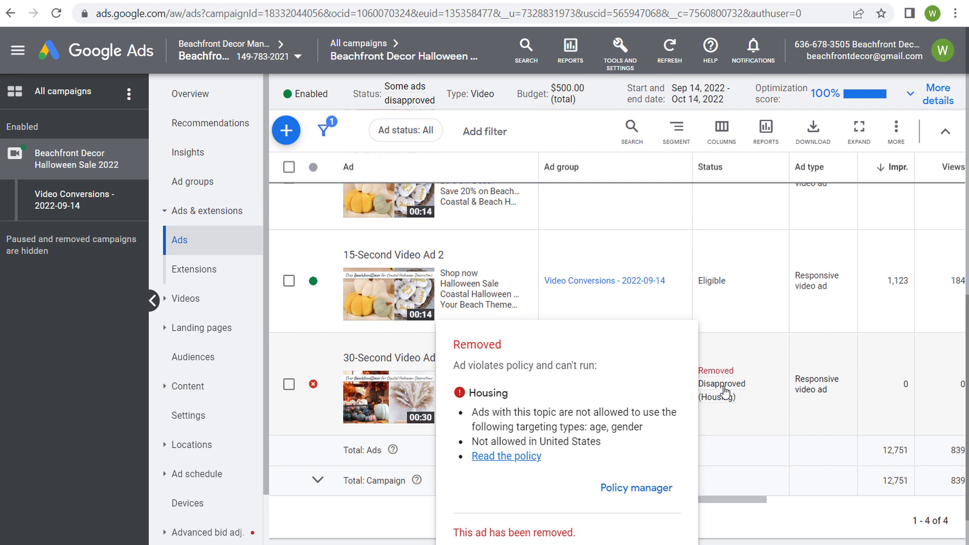
{"action": "scroll", "coordinate": [328, 303], "scroll_direction": "up", "scroll_amount": 4}
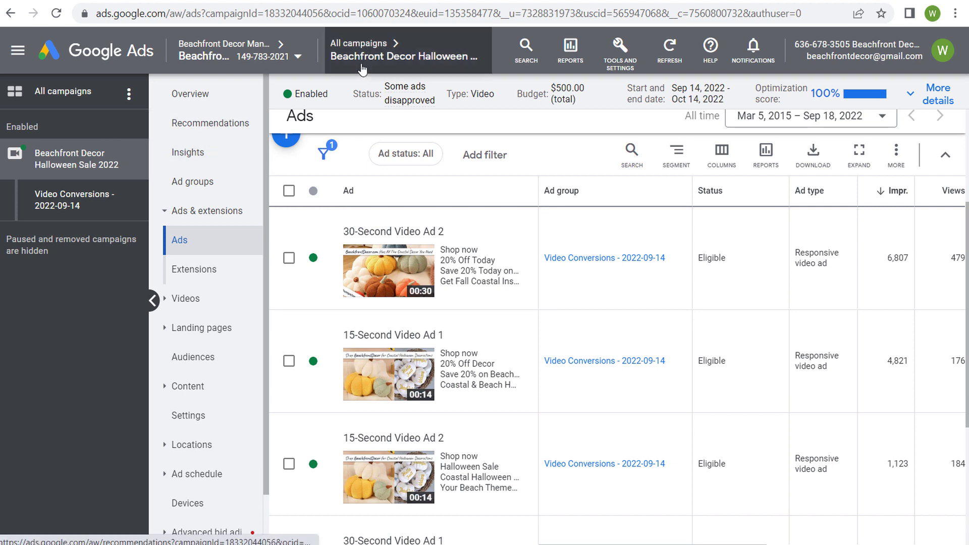
Open the Halloween Sale campaign's settings and expand its budget and dates section.
{"action": "left_click", "coordinate": [212, 418]}
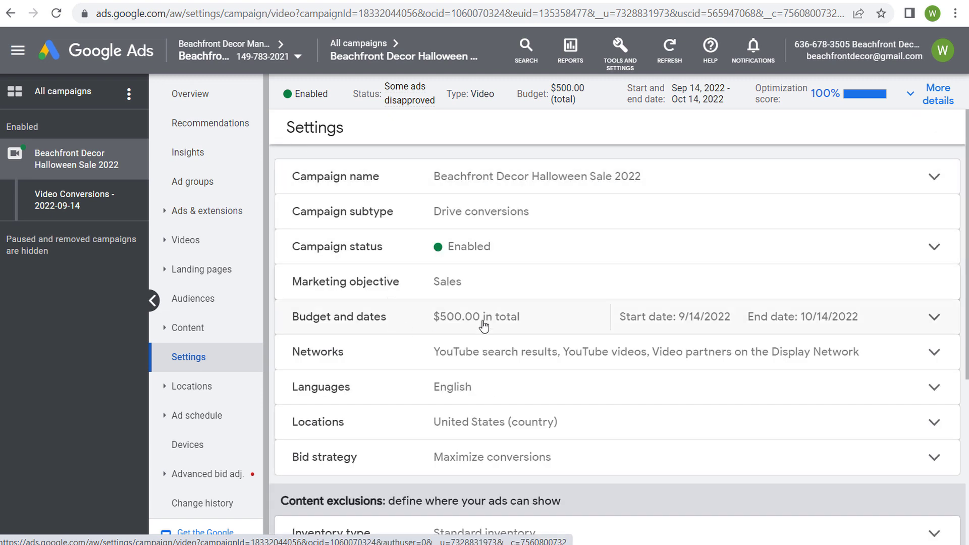
{"action": "left_click", "coordinate": [482, 321]}
{"action": "scroll", "coordinate": [402, 385], "scroll_direction": "down", "scroll_amount": 2}
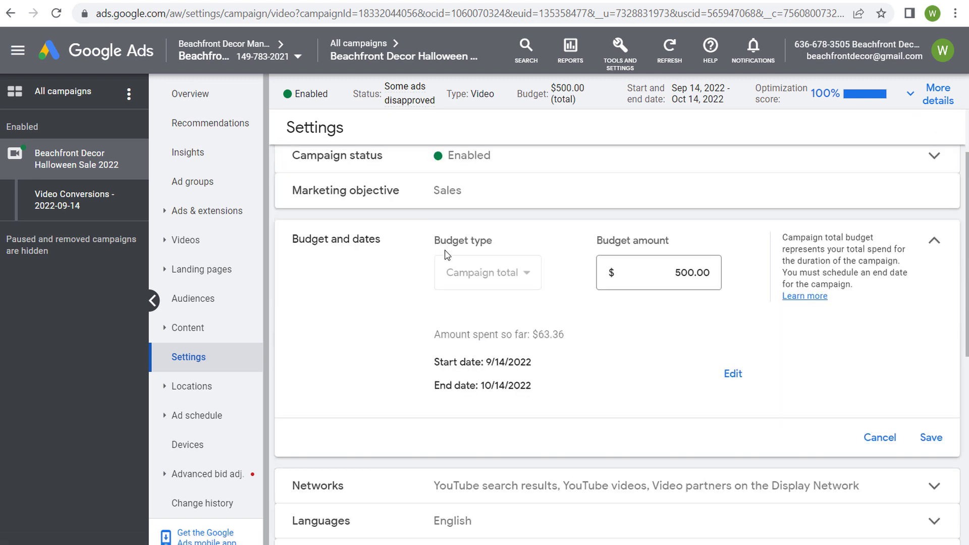
{"action": "mouse_move", "coordinate": [501, 275]}
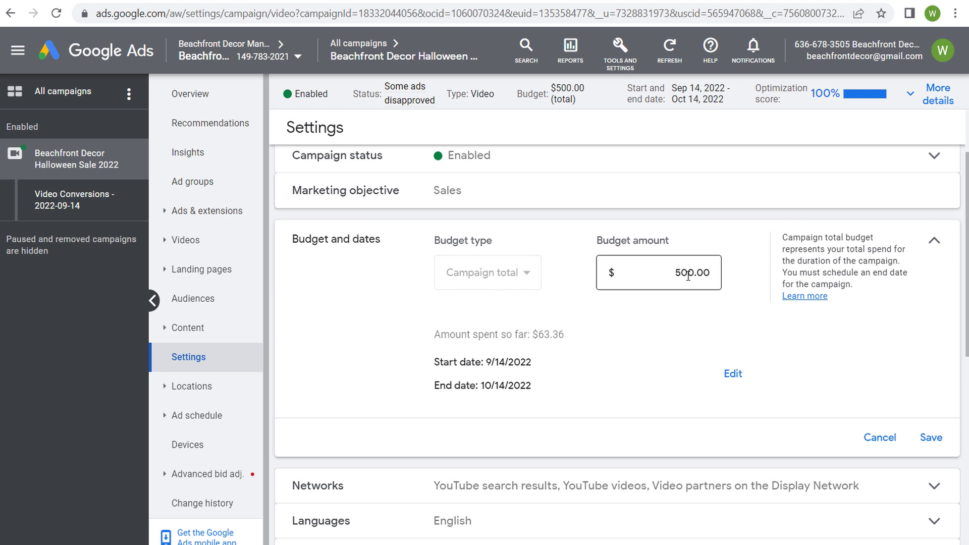
Examine the amount spent, campaign dates, budget amount and budget type, and close the section without saving.
{"action": "left_click_drag", "start_coordinate": [565, 334], "coordinate": [542, 335]}
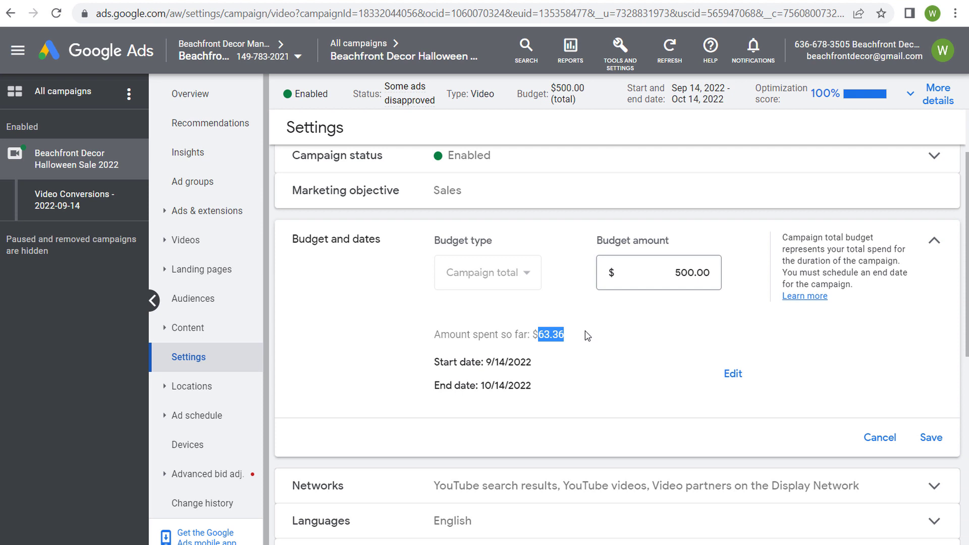
{"action": "left_click", "coordinate": [538, 372]}
{"action": "left_click_drag", "start_coordinate": [532, 363], "coordinate": [489, 361]}
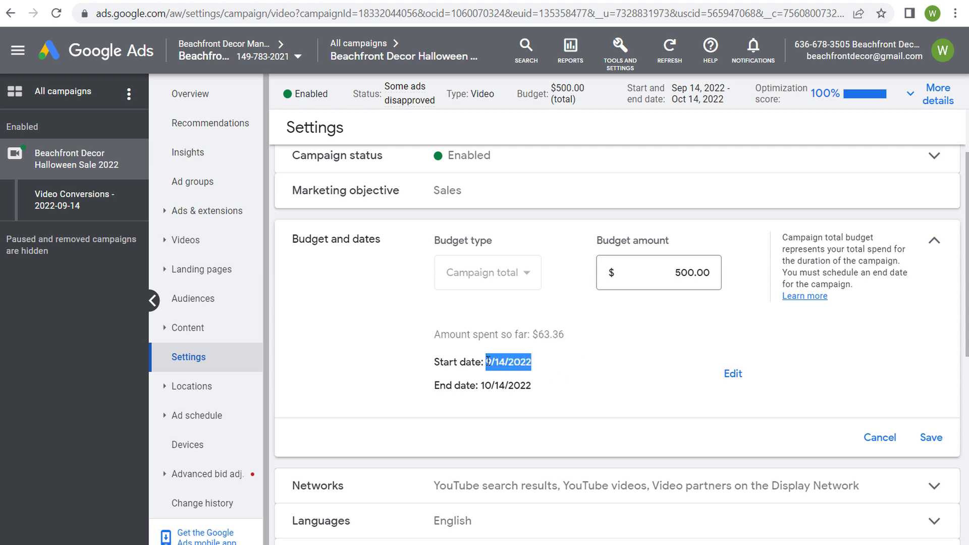
{"action": "left_click", "coordinate": [506, 364]}
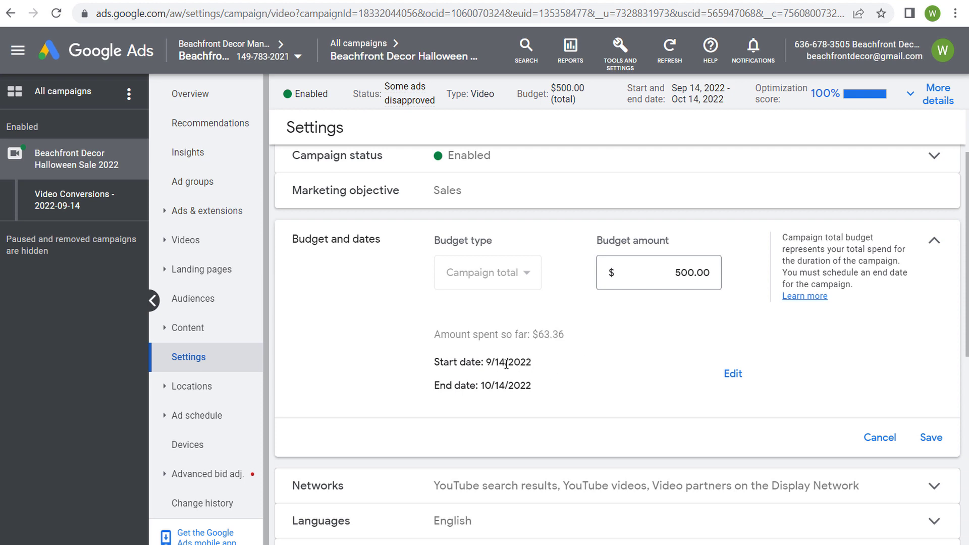
{"action": "triple_click", "coordinate": [544, 378]}
{"action": "left_click", "coordinate": [550, 391]}
{"action": "left_click", "coordinate": [689, 269]}
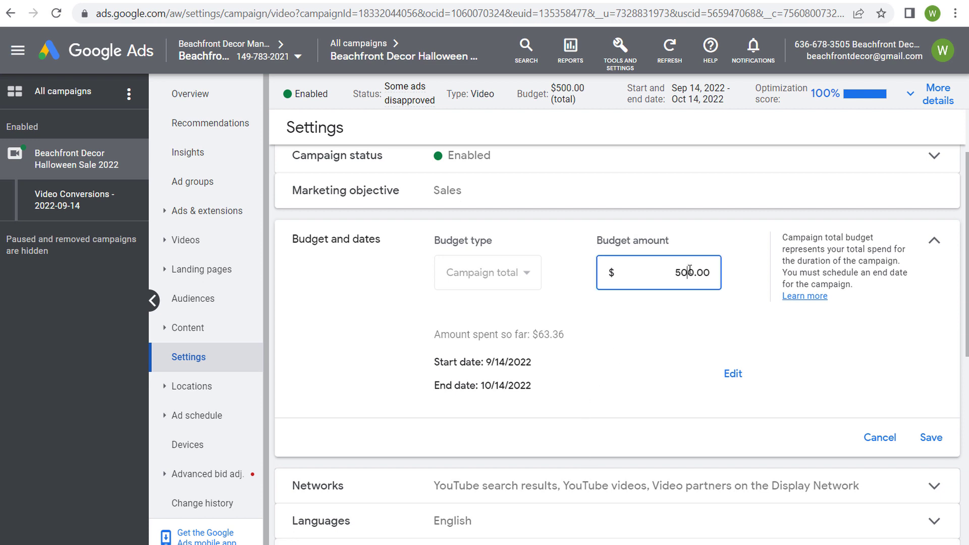
{"action": "mouse_move", "coordinate": [511, 276]}
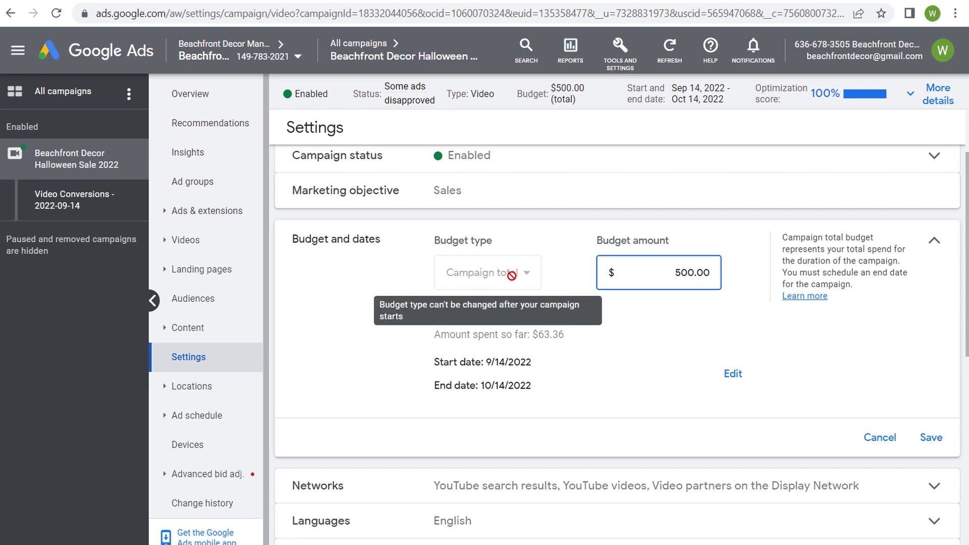
{"action": "left_click", "coordinate": [873, 442]}
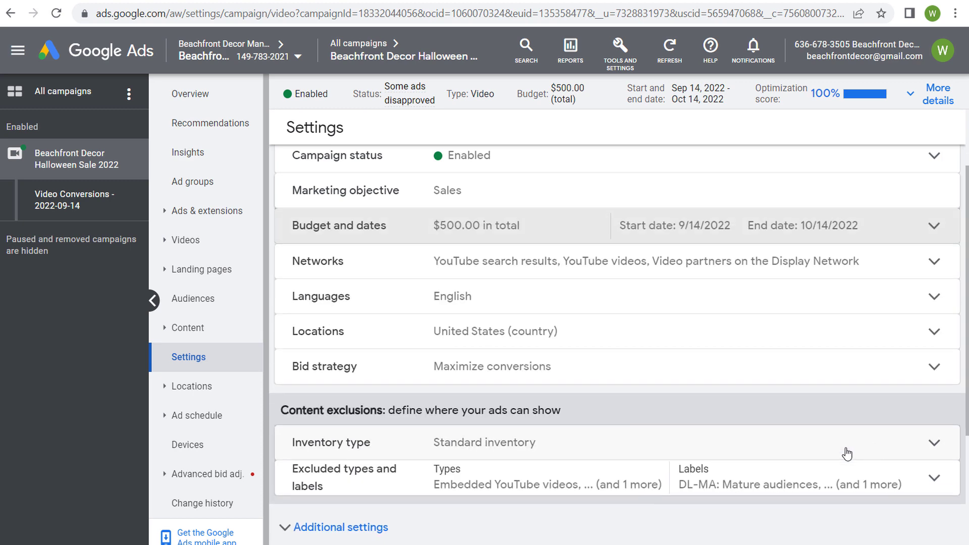
Return to all campaigns and start a new Video campaign with the Sales objective.
{"action": "left_click", "coordinate": [357, 49]}
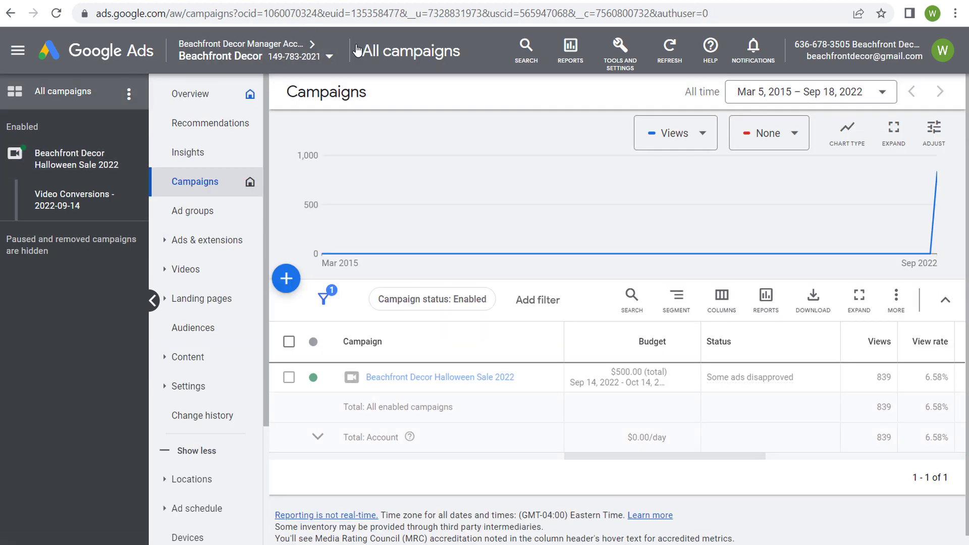
{"action": "left_click", "coordinate": [292, 277]}
{"action": "left_click", "coordinate": [297, 291]}
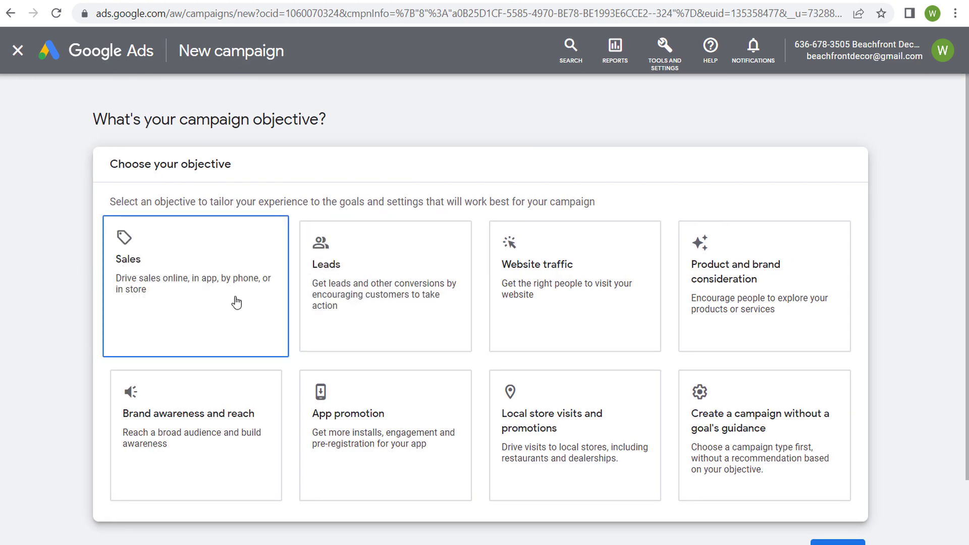
{"action": "left_click", "coordinate": [218, 268]}
{"action": "left_click", "coordinate": [823, 467]}
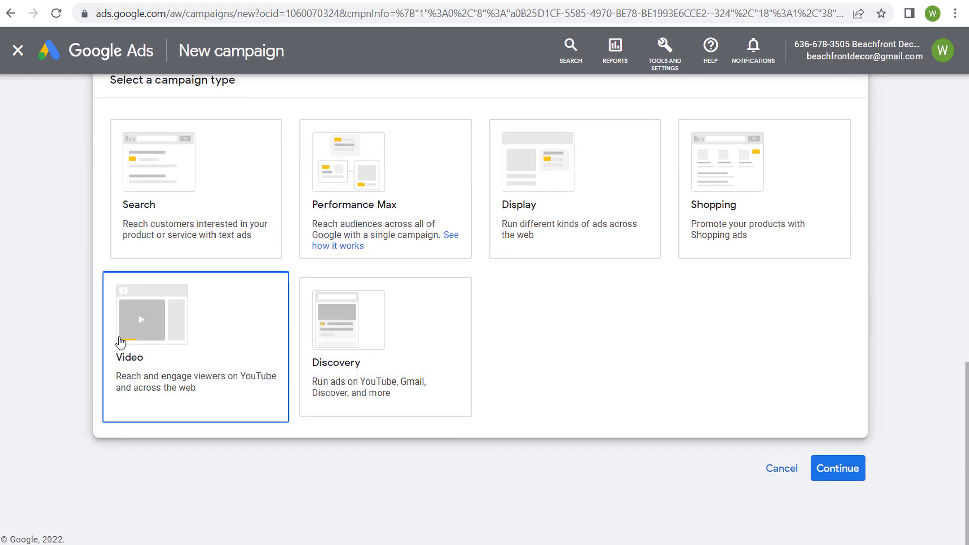
{"action": "left_click", "coordinate": [120, 343]}
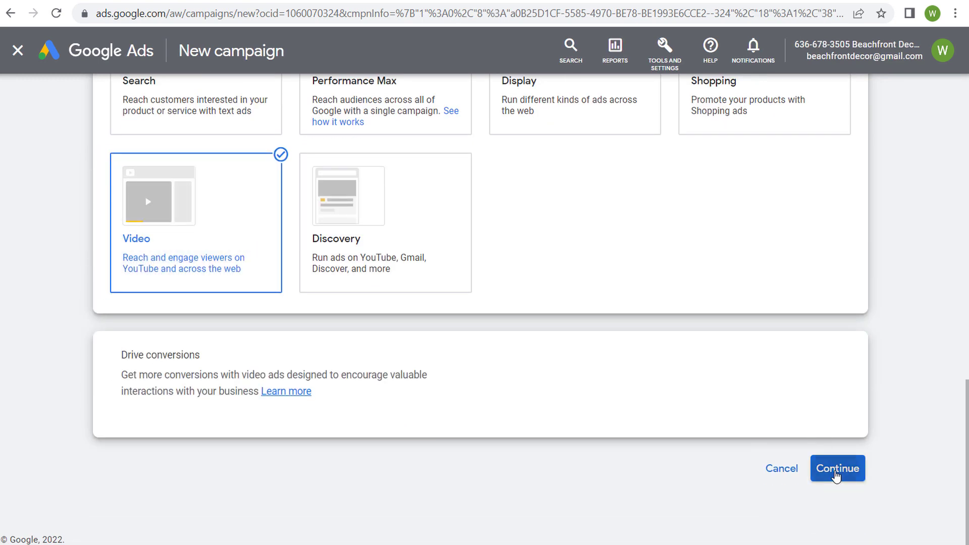
{"action": "left_click", "coordinate": [836, 475]}
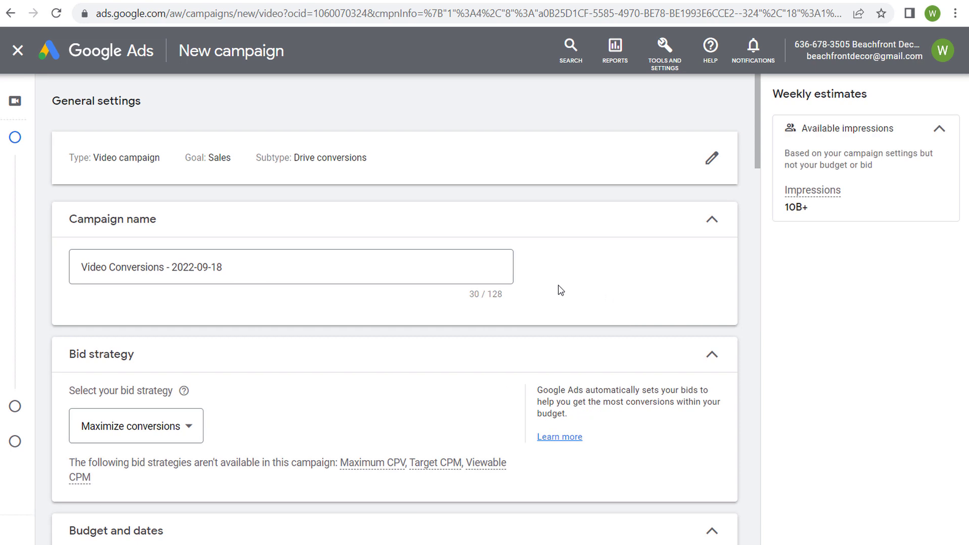
Set the new campaign's bid strategy to Target CPA and read the description of this strategy.
{"action": "scroll", "coordinate": [186, 340], "scroll_direction": "down", "scroll_amount": 1}
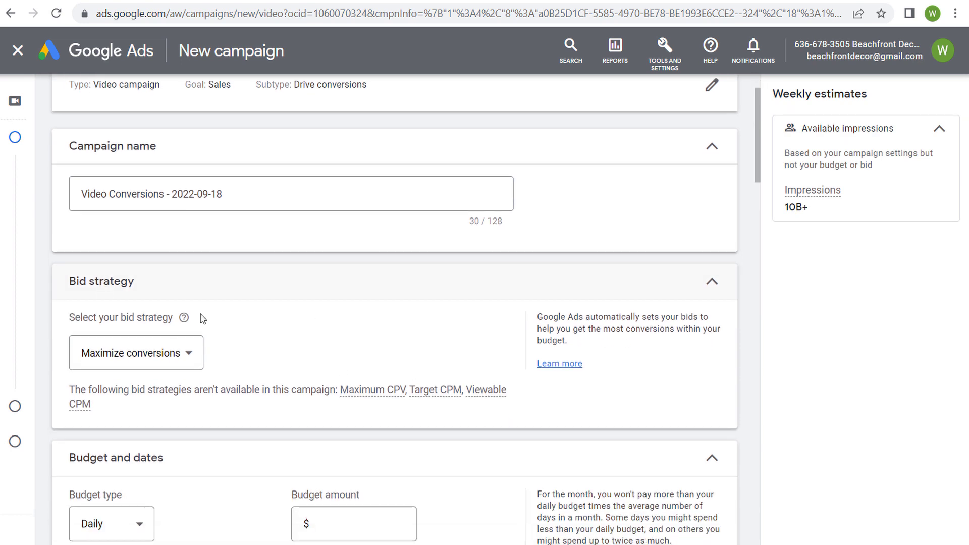
{"action": "scroll", "coordinate": [202, 319], "scroll_direction": "down", "scroll_amount": 1}
{"action": "left_click", "coordinate": [191, 281]}
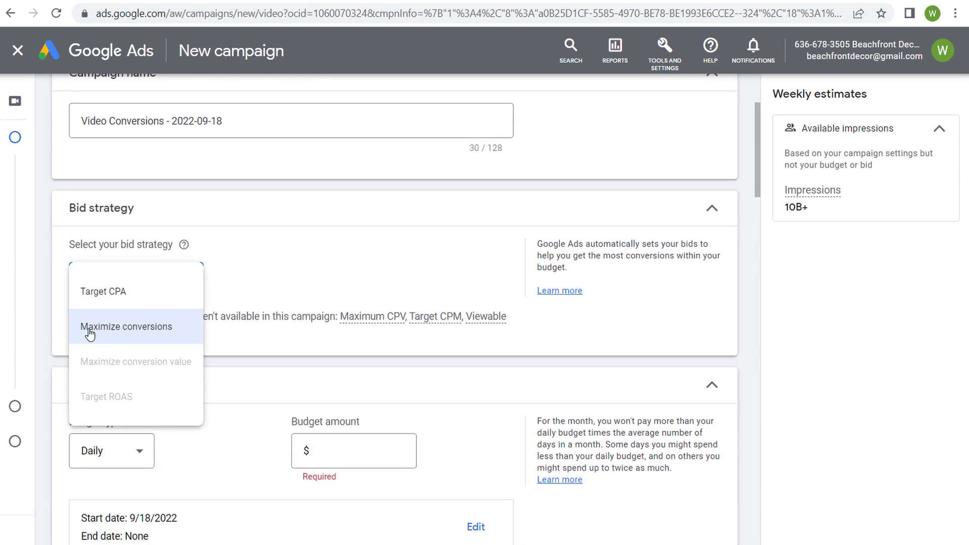
{"action": "left_click", "coordinate": [96, 293]}
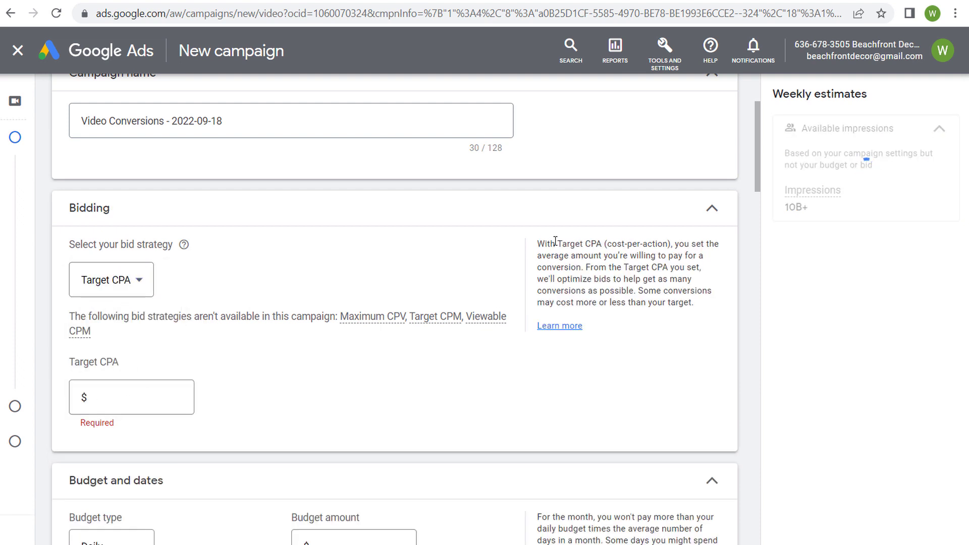
{"action": "left_click_drag", "start_coordinate": [570, 244], "coordinate": [671, 245]}
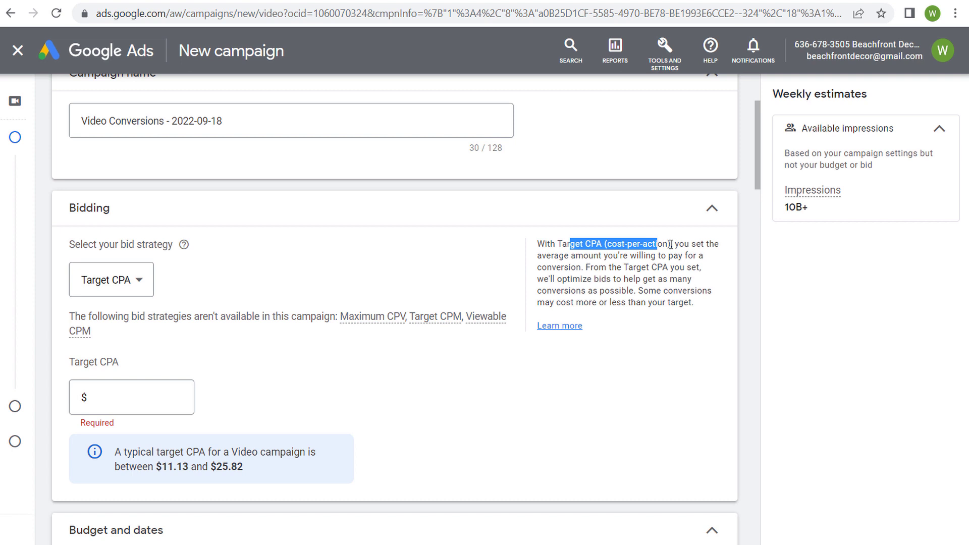
{"action": "left_click", "coordinate": [671, 245]}
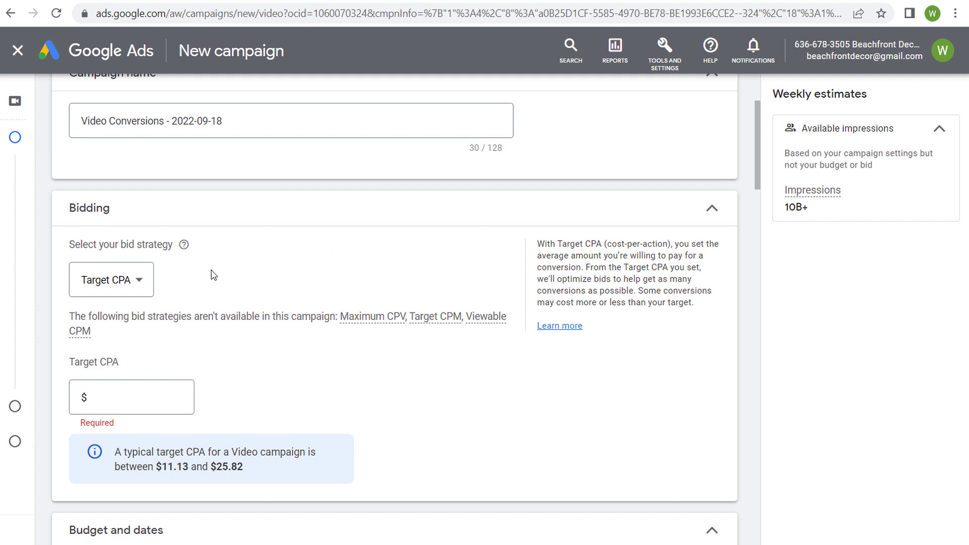
Review the new campaign's type, goal and subtype, and check why Maximum CPV and Target CPM are unavailable.
{"action": "scroll", "coordinate": [343, 281], "scroll_direction": "up", "scroll_amount": 3}
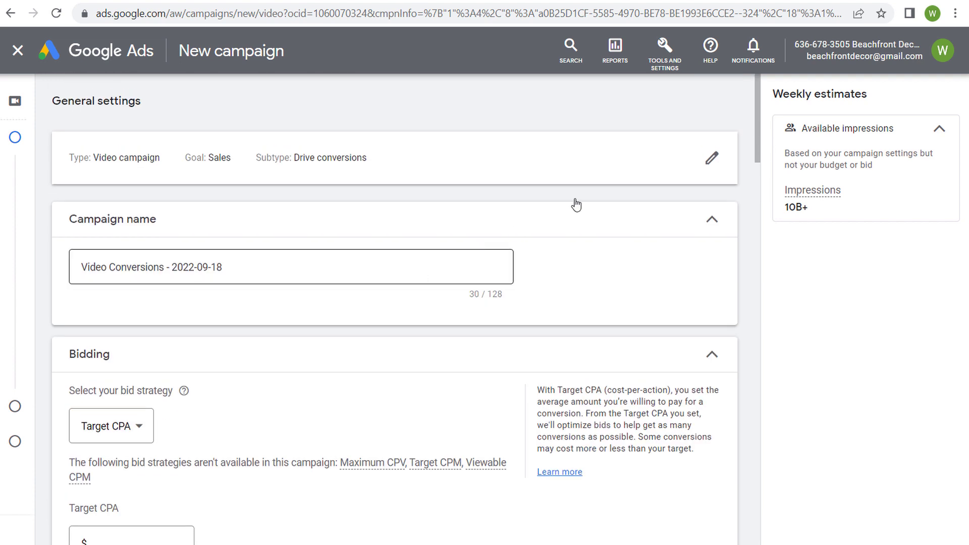
{"action": "scroll", "coordinate": [212, 343], "scroll_direction": "down", "scroll_amount": 3}
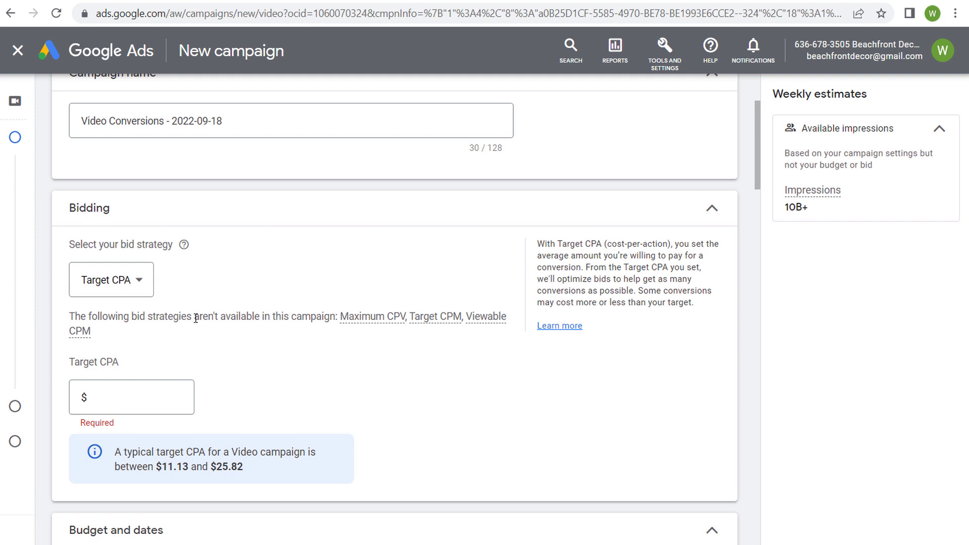
{"action": "mouse_move", "coordinate": [400, 319]}
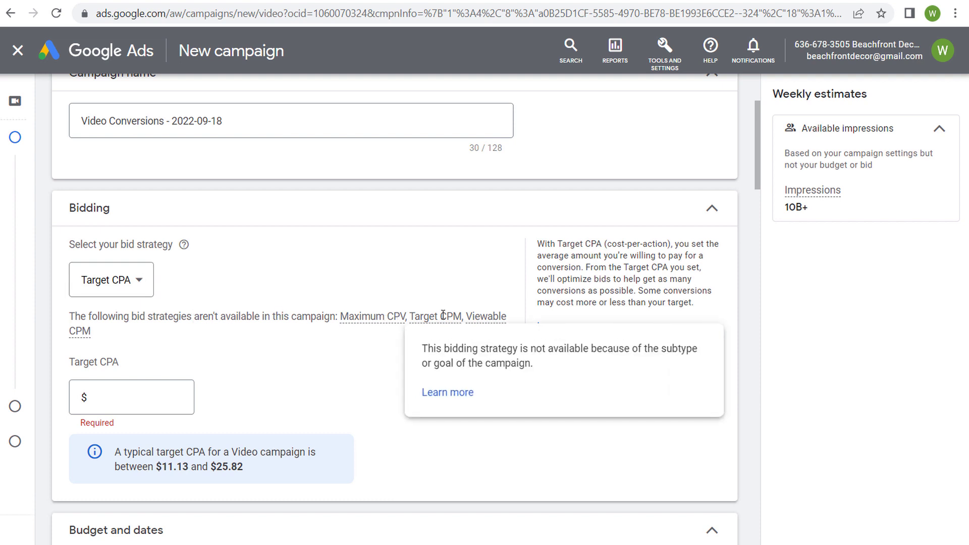
{"action": "mouse_move", "coordinate": [443, 314]}
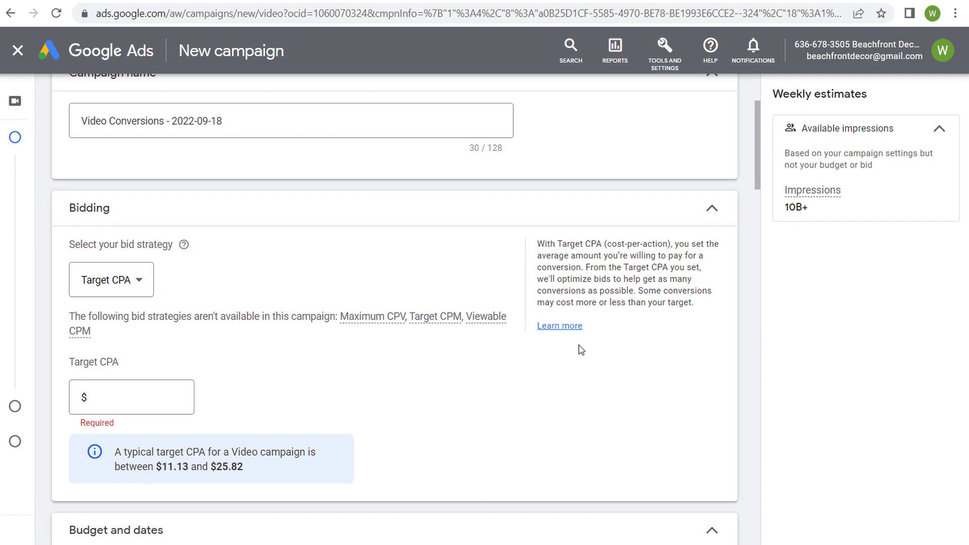
Set the daily budget amount to $10.00 and read the note on how daily budgets are spent over a month.
{"action": "scroll", "coordinate": [582, 350], "scroll_direction": "down", "scroll_amount": 7}
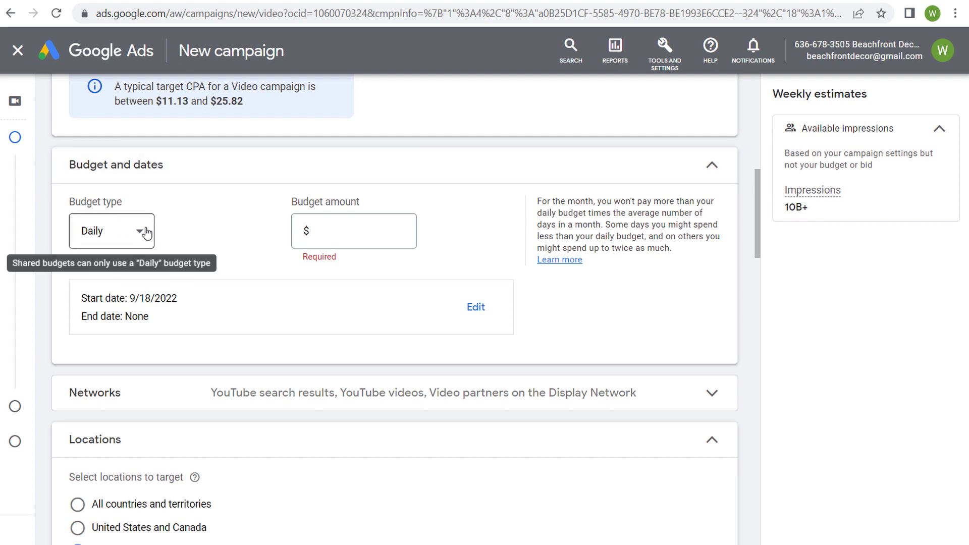
{"action": "left_click", "coordinate": [377, 230]}
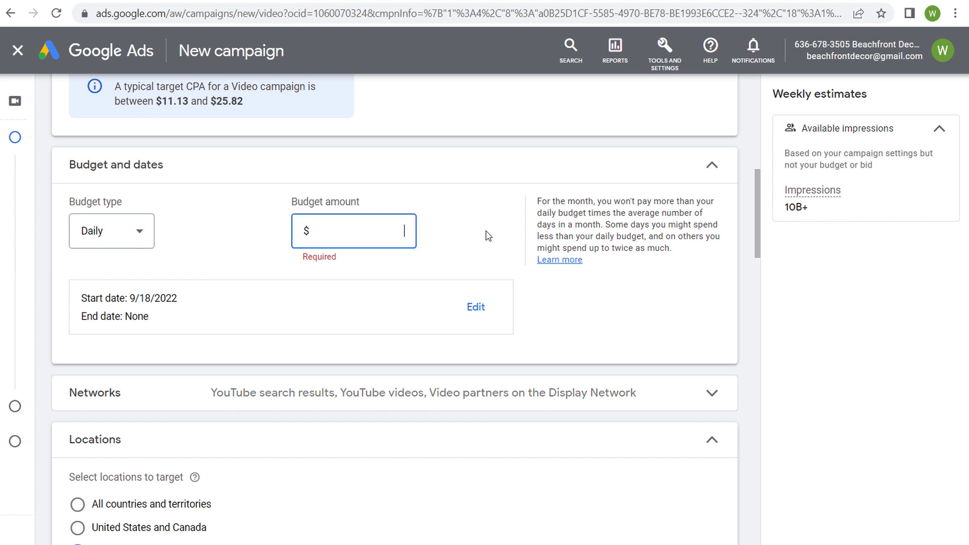
{"action": "type", "text": "10.00"}
{"action": "left_click_drag", "start_coordinate": [536, 201], "coordinate": [605, 223]}
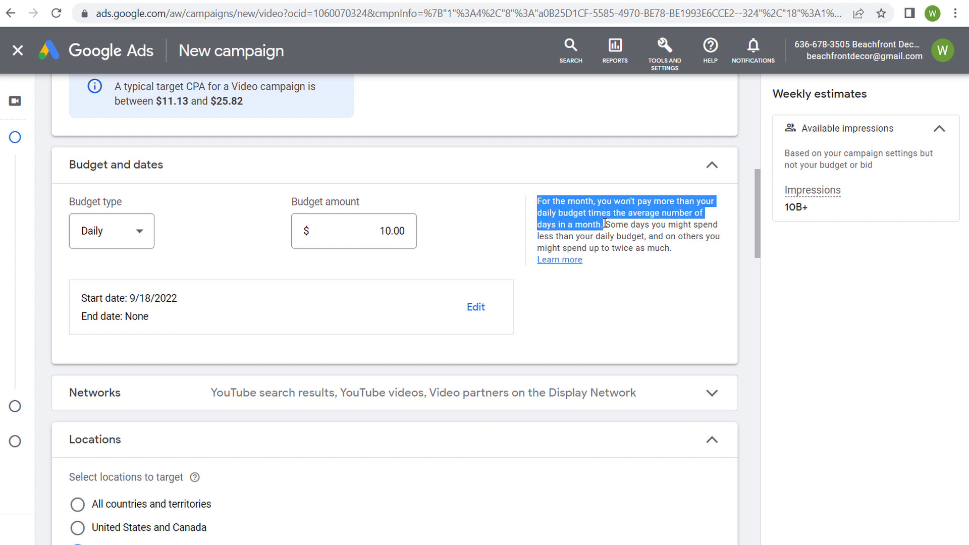
{"action": "left_click", "coordinate": [640, 236]}
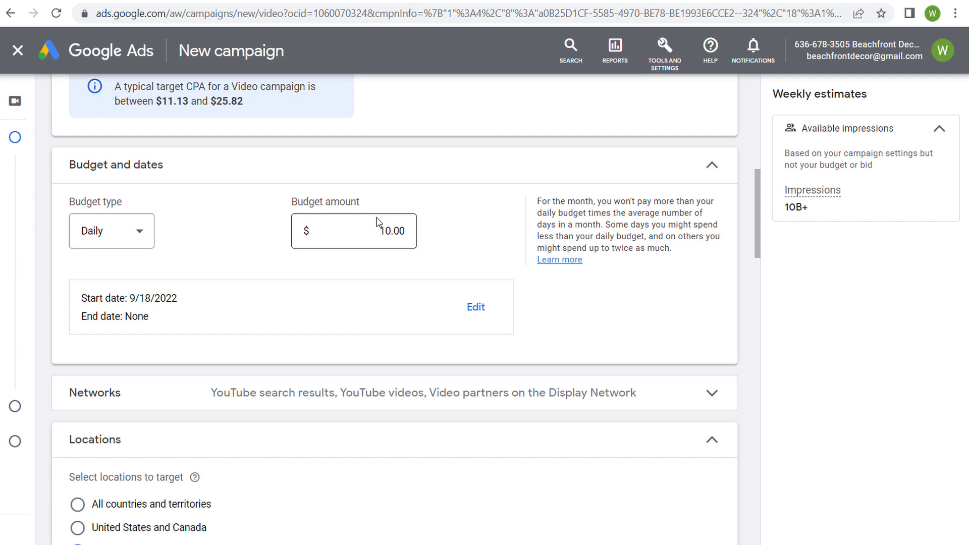
Switch the budget type to Campaign total and leave the new campaign without saving it.
{"action": "left_click", "coordinate": [150, 230]}
{"action": "left_click", "coordinate": [122, 277]}
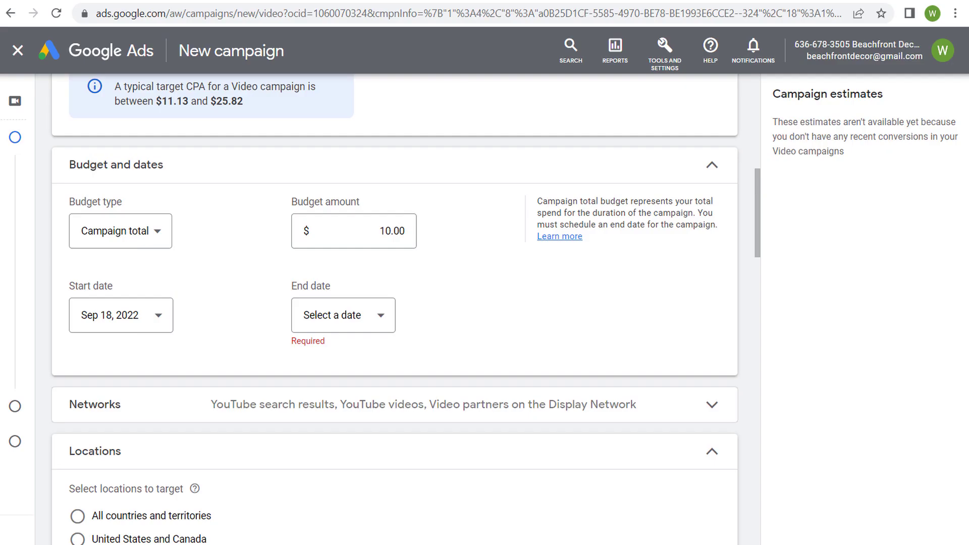
{"action": "left_click", "coordinate": [18, 51]}
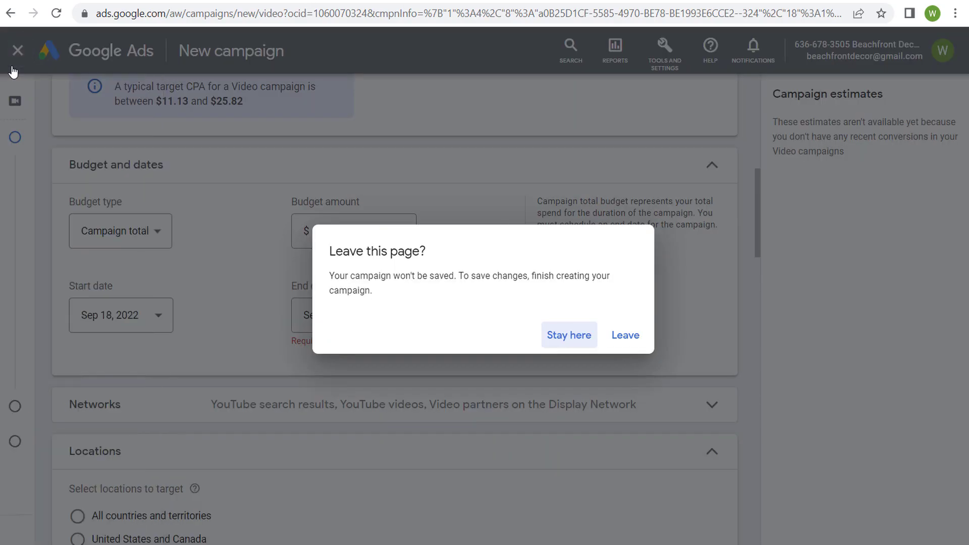
{"action": "left_click", "coordinate": [636, 347]}
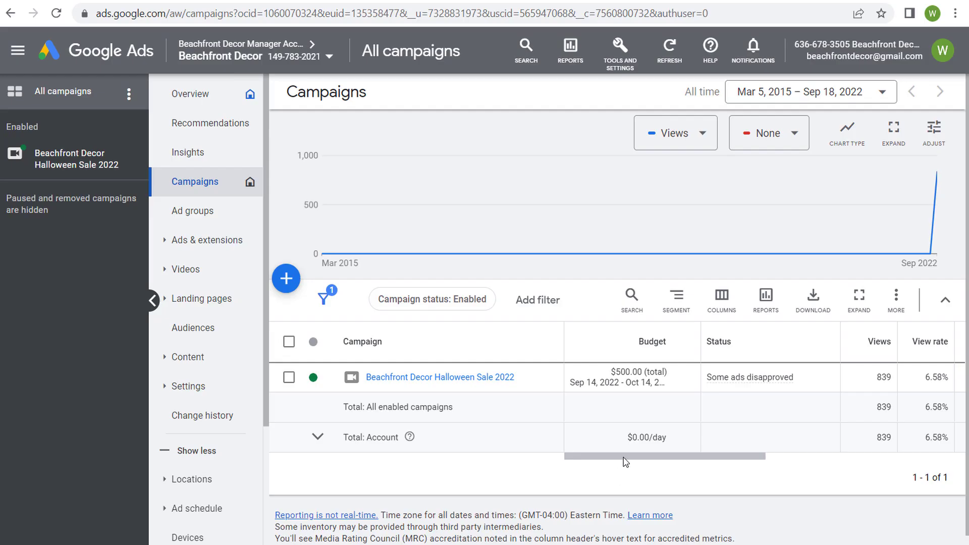
Examine the cost of the Beachfront Decor Halloween Sale 2022 campaign in the campaigns table.
{"action": "left_click_drag", "start_coordinate": [625, 461], "coordinate": [732, 459]}
{"action": "left_click_drag", "start_coordinate": [786, 377], "coordinate": [772, 376]}
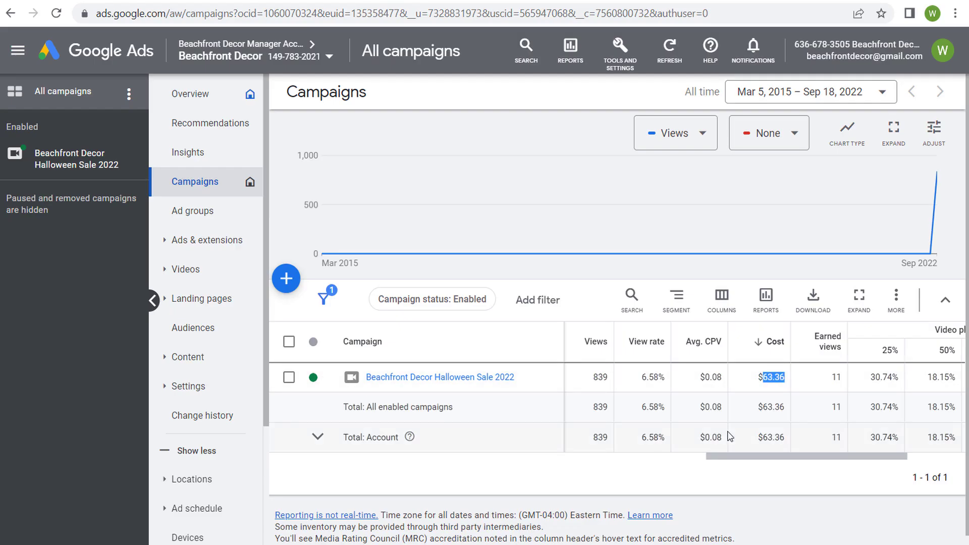
Read the Avg. CPV column's definition and examine the Halloween Sale campaign's views, average CPV and cost.
{"action": "mouse_move", "coordinate": [712, 347]}
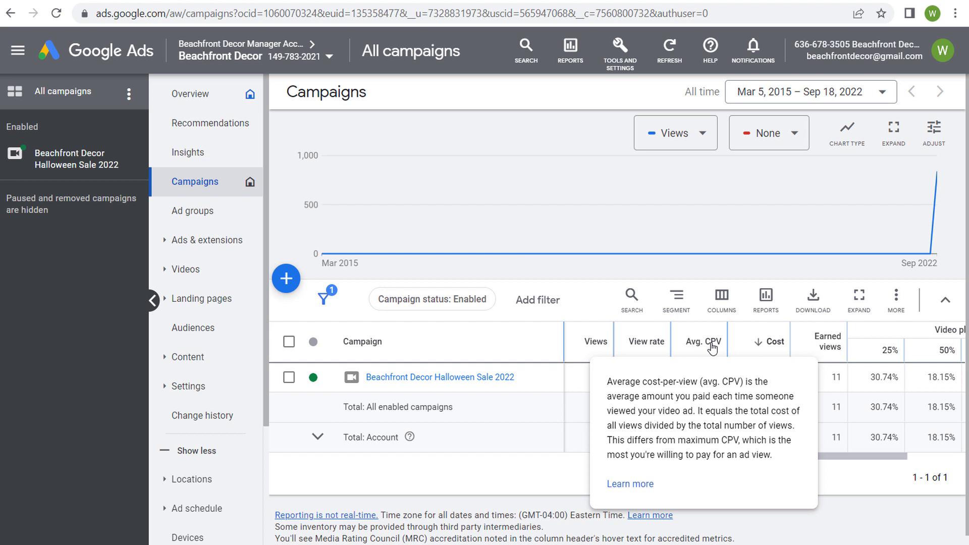
{"action": "left_click_drag", "start_coordinate": [786, 377], "coordinate": [705, 374]}
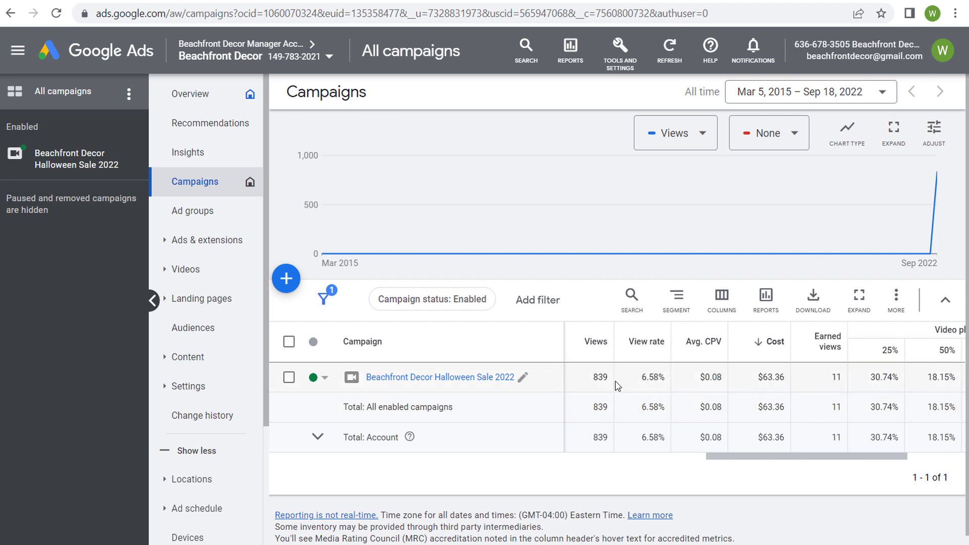
{"action": "left_click_drag", "start_coordinate": [610, 379], "coordinate": [595, 378]}
{"action": "left_click", "coordinate": [713, 377]}
{"action": "mouse_move", "coordinate": [692, 350]}
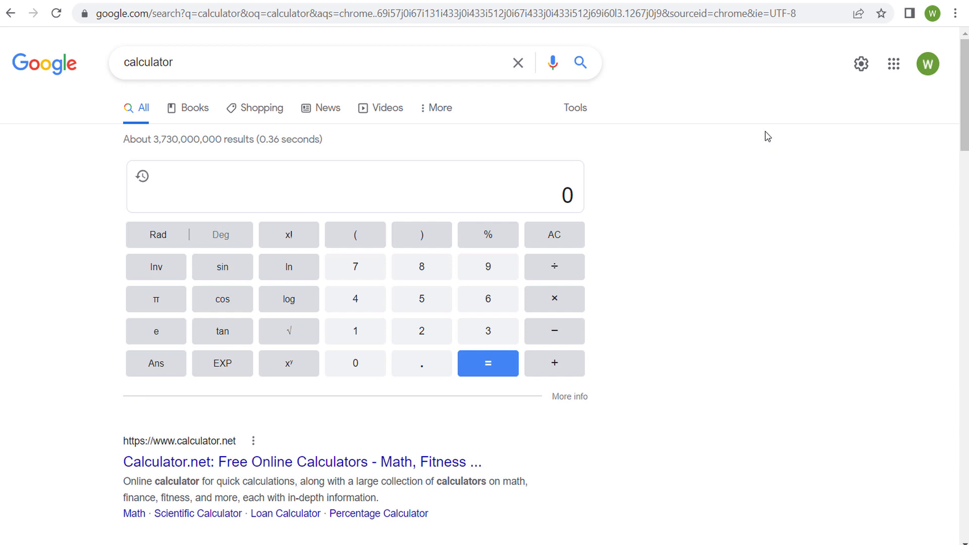
Calculate the cost of 10,000 views at $0.08 each with the Google calculator, entering 10000 × .08.
{"action": "left_click", "coordinate": [361, 333]}
{"action": "left_click", "coordinate": [358, 364]}
{"action": "left_click", "coordinate": [357, 366]}
{"action": "left_click", "coordinate": [357, 366]}
{"action": "left_click", "coordinate": [357, 366]}
{"action": "left_click", "coordinate": [561, 299]}
{"action": "left_click", "coordinate": [419, 363]}
{"action": "left_click", "coordinate": [383, 363]}
{"action": "left_click", "coordinate": [424, 271]}
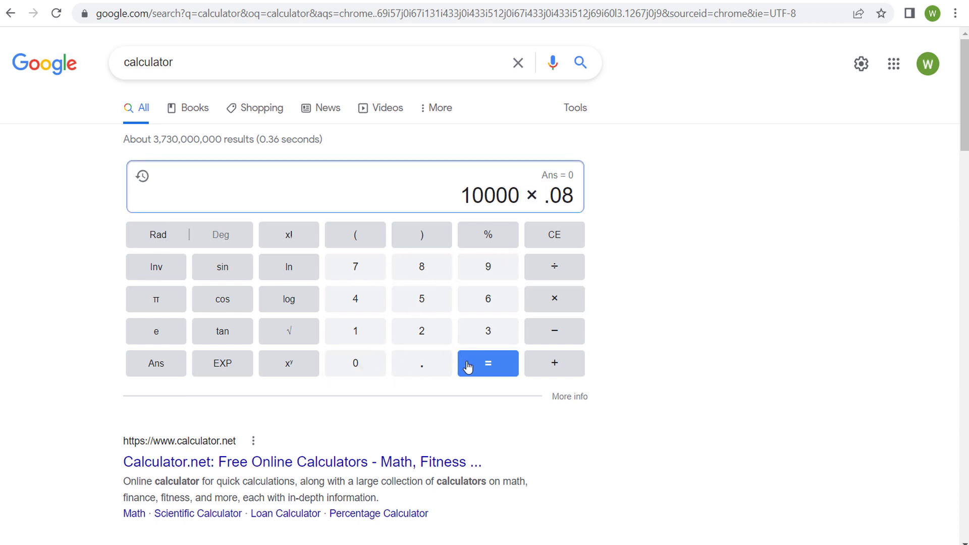
{"action": "left_click", "coordinate": [468, 367]}
{"action": "left_click_drag", "start_coordinate": [539, 196], "coordinate": [583, 196]}
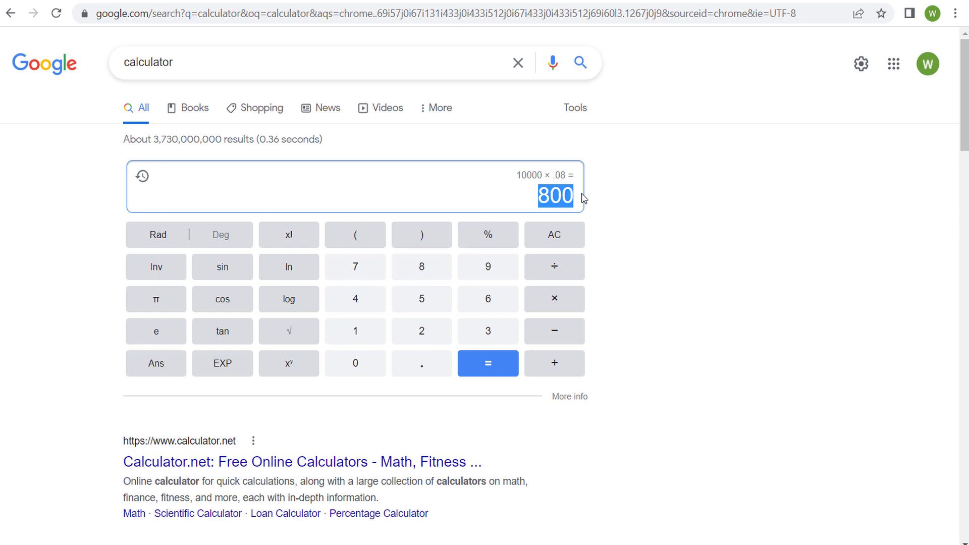
{"action": "left_click", "coordinate": [624, 215]}
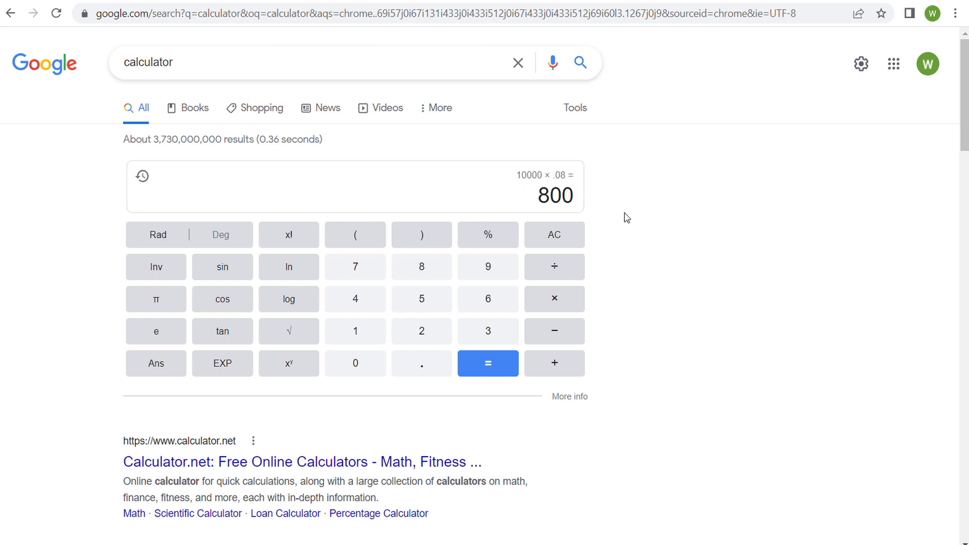
Return to Google Ads and examine the views and average CPV of the Halloween Sale campaign.
{"action": "left_click", "coordinate": [217, 2]}
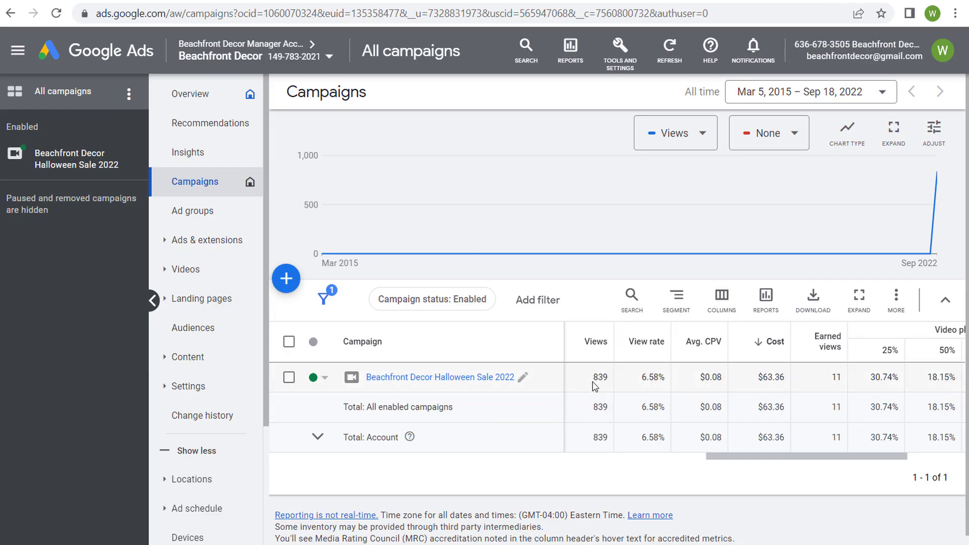
{"action": "left_click_drag", "start_coordinate": [592, 380], "coordinate": [613, 383]}
{"action": "left_click", "coordinate": [698, 392]}
{"action": "mouse_move", "coordinate": [696, 348]}
{"action": "double_click", "coordinate": [711, 377]}
{"action": "left_click", "coordinate": [753, 400]}
Apply the Target frequency column set to the campaigns table and bring the cost, Avg. CPM and impressions columns into view.
{"action": "left_click", "coordinate": [722, 302]}
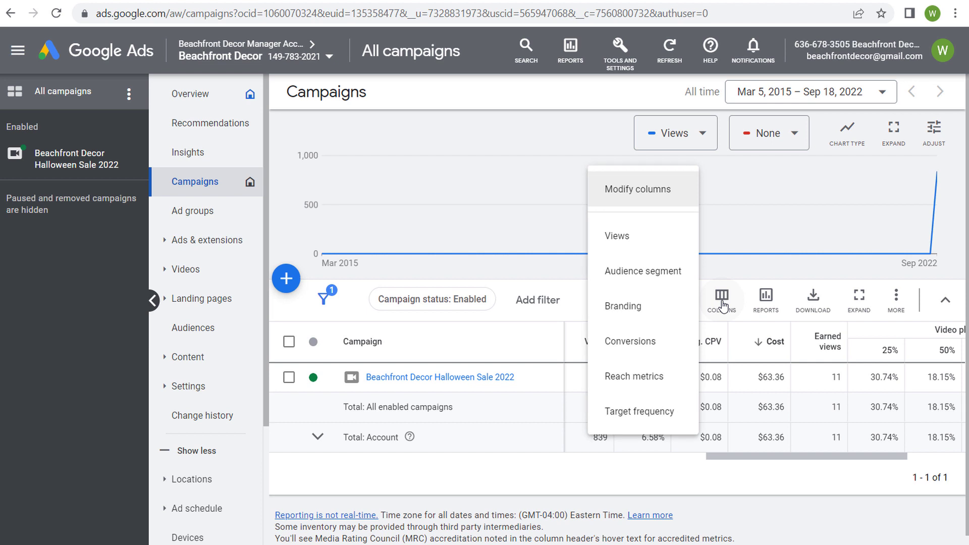
{"action": "left_click", "coordinate": [659, 413]}
{"action": "left_click_drag", "start_coordinate": [756, 463], "coordinate": [743, 463]}
{"action": "mouse_move", "coordinate": [705, 343]}
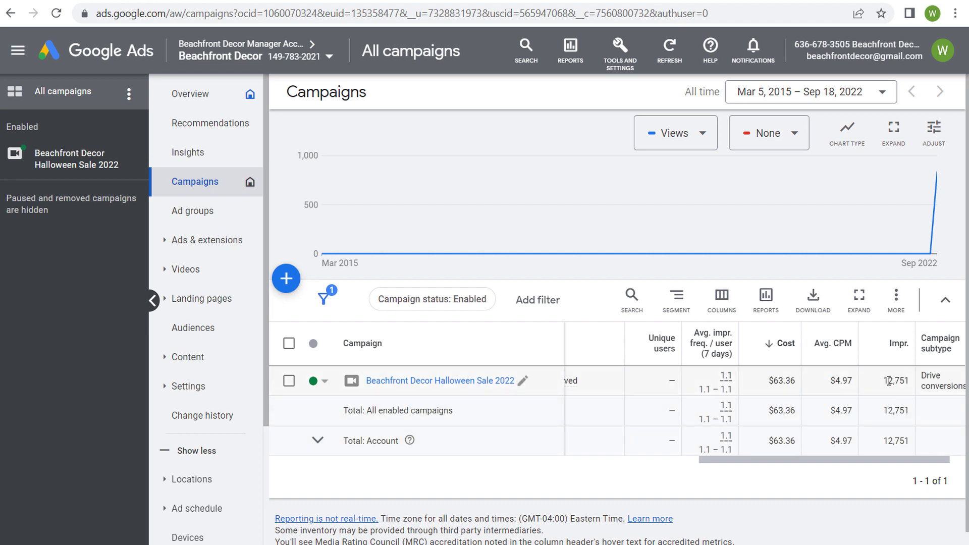
Examine the impressions and average CPM of the Beachfront Decor Halloween Sale 2022 campaign.
{"action": "left_click_drag", "start_coordinate": [883, 383], "coordinate": [901, 377]}
{"action": "left_click", "coordinate": [903, 383]}
{"action": "left_click_drag", "start_coordinate": [824, 384], "coordinate": [911, 382]}
{"action": "left_click_drag", "start_coordinate": [829, 382], "coordinate": [852, 382]}
Switch to the Google calculator and divide 100000 impressions by 1000.
{"action": "left_click", "coordinate": [449, 1]}
{"action": "left_click", "coordinate": [355, 333]}
{"action": "left_click", "coordinate": [356, 368]}
{"action": "left_click", "coordinate": [356, 367]}
{"action": "left_click", "coordinate": [356, 368]}
{"action": "left_click", "coordinate": [356, 368]}
{"action": "left_click", "coordinate": [356, 368]}
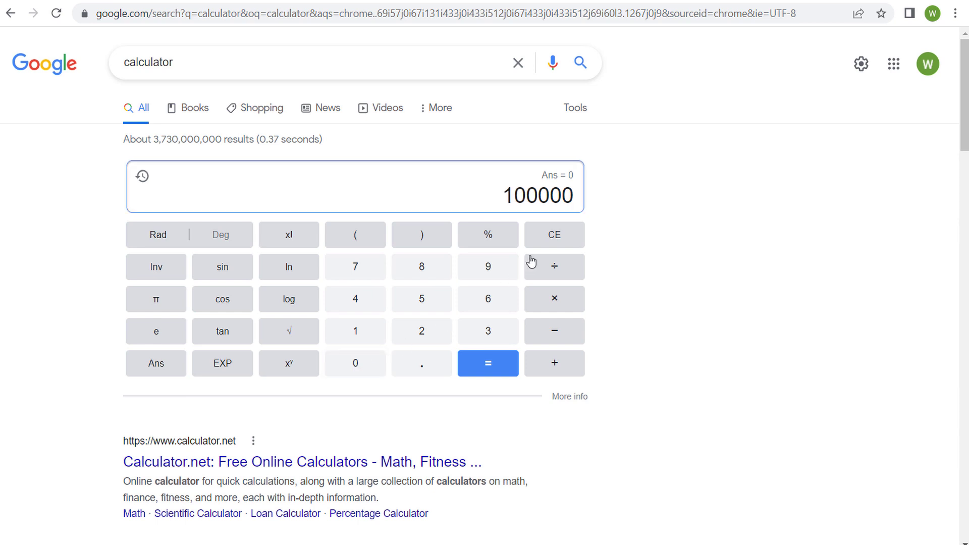
{"action": "left_click", "coordinate": [564, 271]}
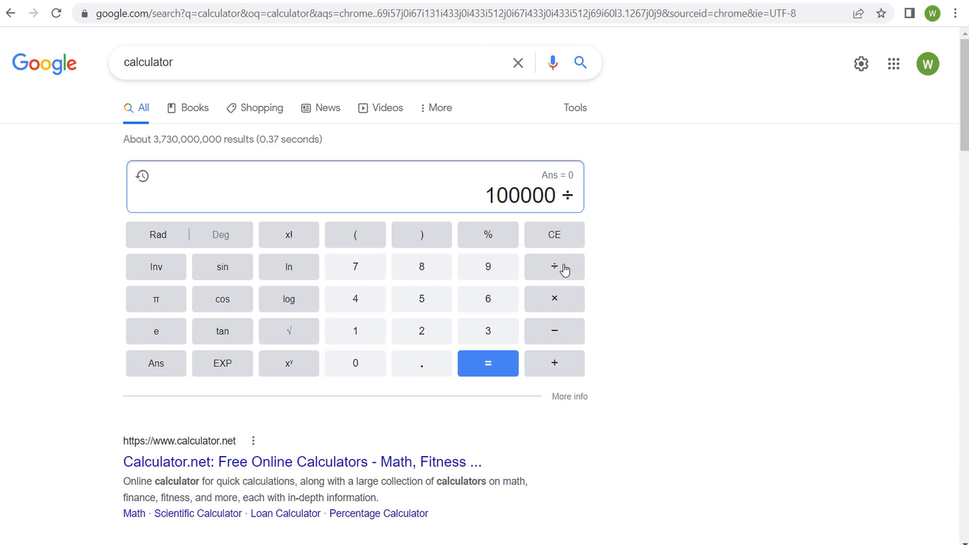
{"action": "left_click", "coordinate": [372, 334]}
{"action": "left_click", "coordinate": [364, 364]}
{"action": "left_click", "coordinate": [362, 364]}
{"action": "left_click", "coordinate": [359, 364]}
{"action": "left_click", "coordinate": [493, 371]}
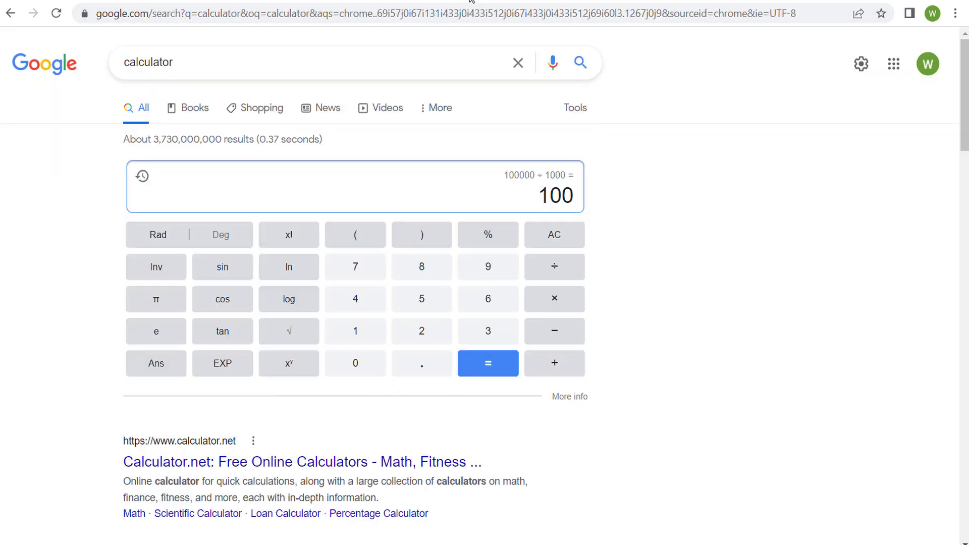
Multiply the calculated number of thousands of impressions by the 4.97 average CPM and highlight the resulting cost.
{"action": "left_click", "coordinate": [555, 302]}
{"action": "left_click", "coordinate": [355, 299]}
{"action": "left_click", "coordinate": [412, 362]}
{"action": "left_click", "coordinate": [491, 269]}
{"action": "left_click", "coordinate": [369, 265]}
{"action": "left_click", "coordinate": [488, 363]}
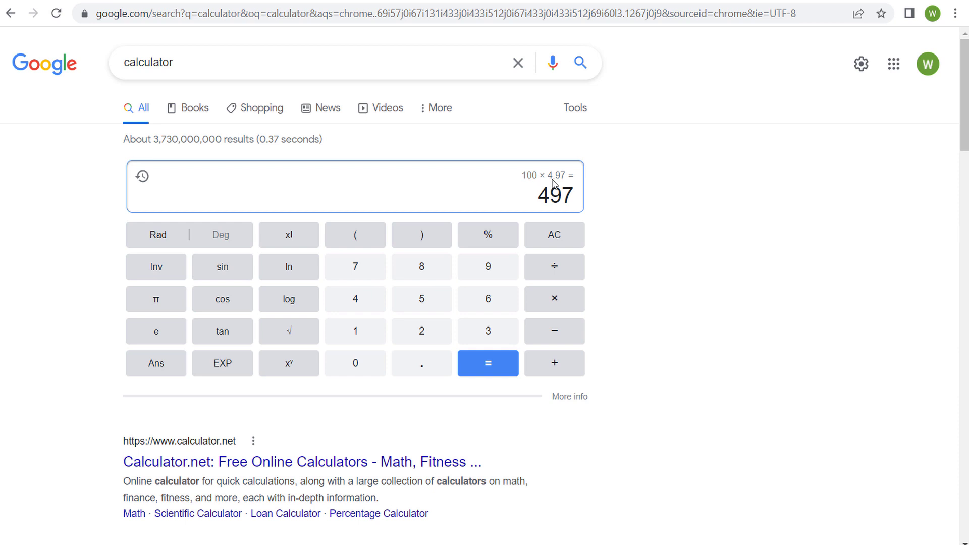
{"action": "left_click_drag", "start_coordinate": [540, 199], "coordinate": [596, 202]}
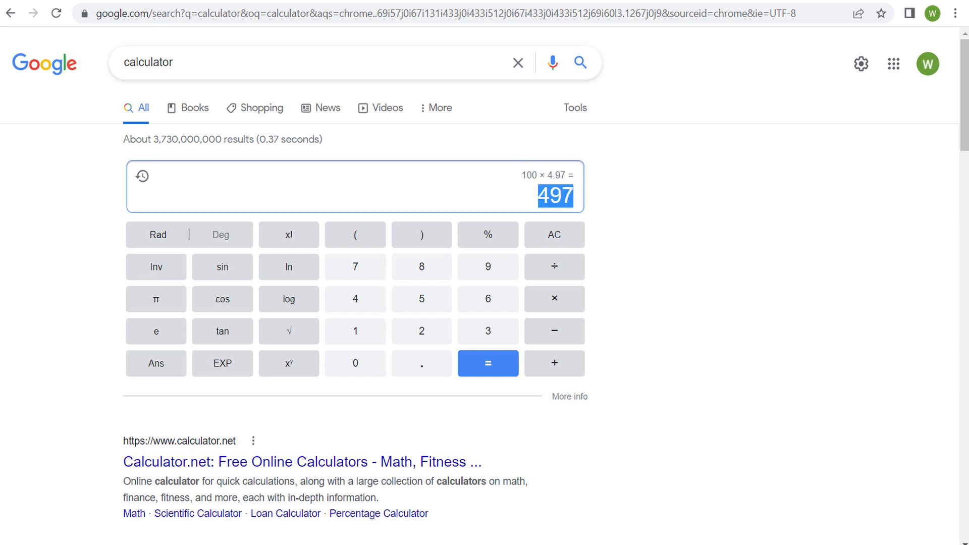
Return to Google Ads and check the Halloween Sale campaign's impressions against its average CPM.
{"action": "key", "text": "ctrl+Tab"}
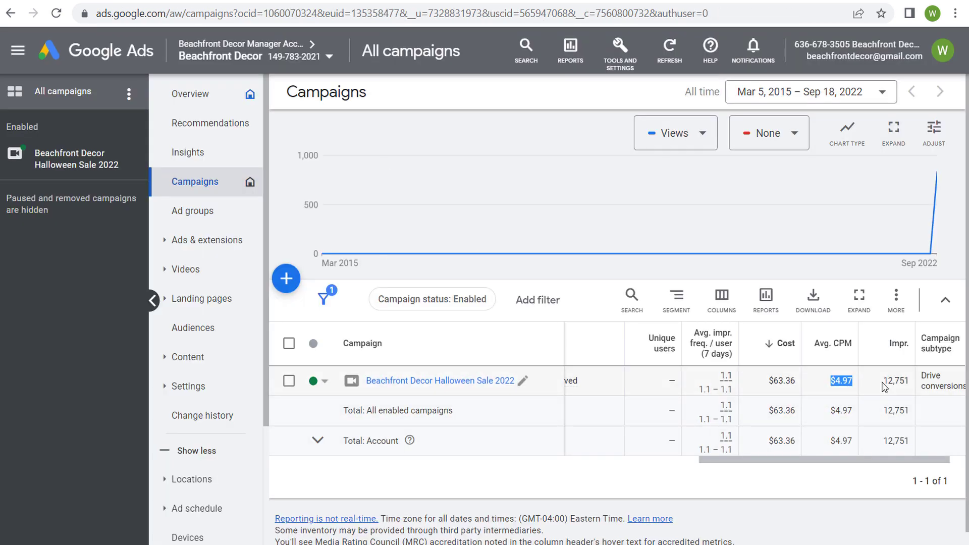
{"action": "left_click_drag", "start_coordinate": [881, 381], "coordinate": [918, 386]}
{"action": "left_click", "coordinate": [902, 381]}
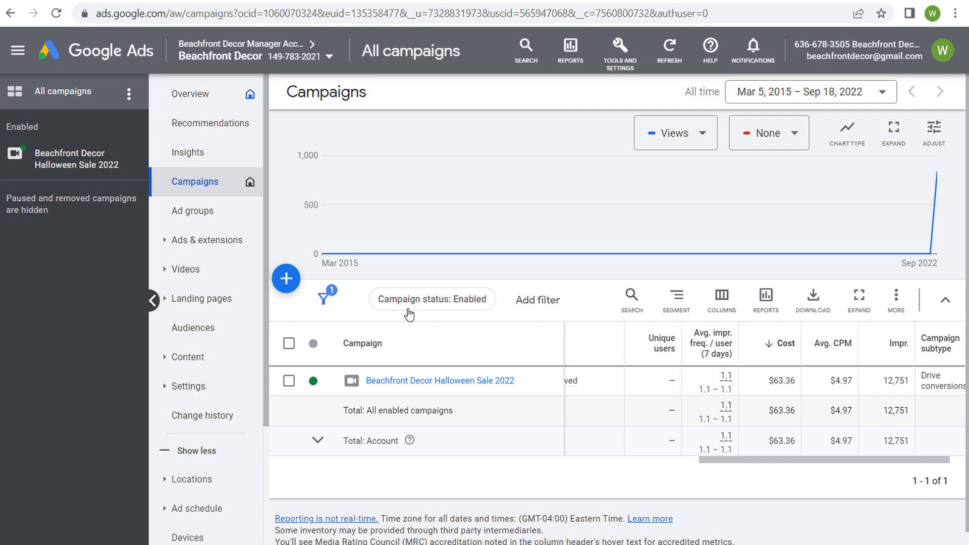
Start a new Video campaign with the Product and brand consideration objective and the Influence consideration subtype.
{"action": "left_click", "coordinate": [286, 289]}
{"action": "left_click", "coordinate": [320, 295]}
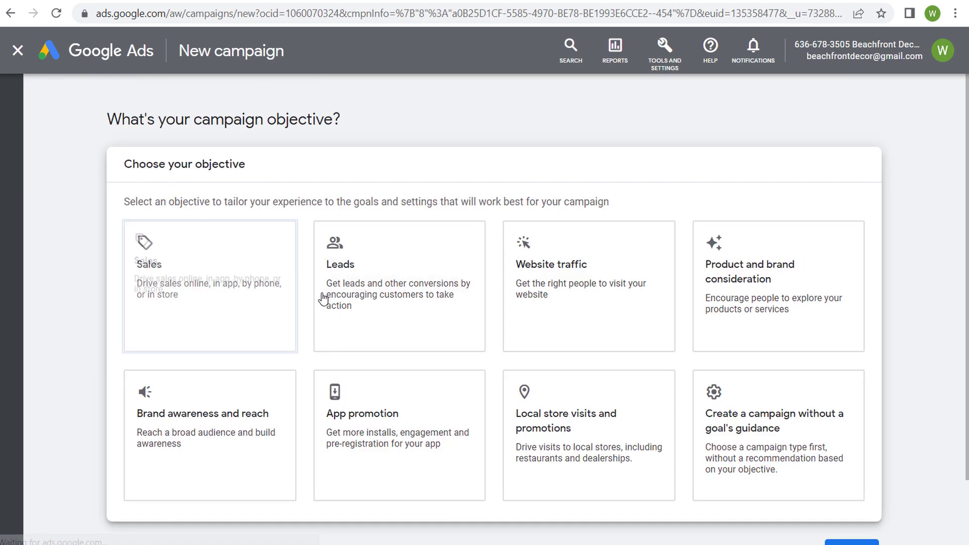
{"action": "left_click", "coordinate": [800, 288]}
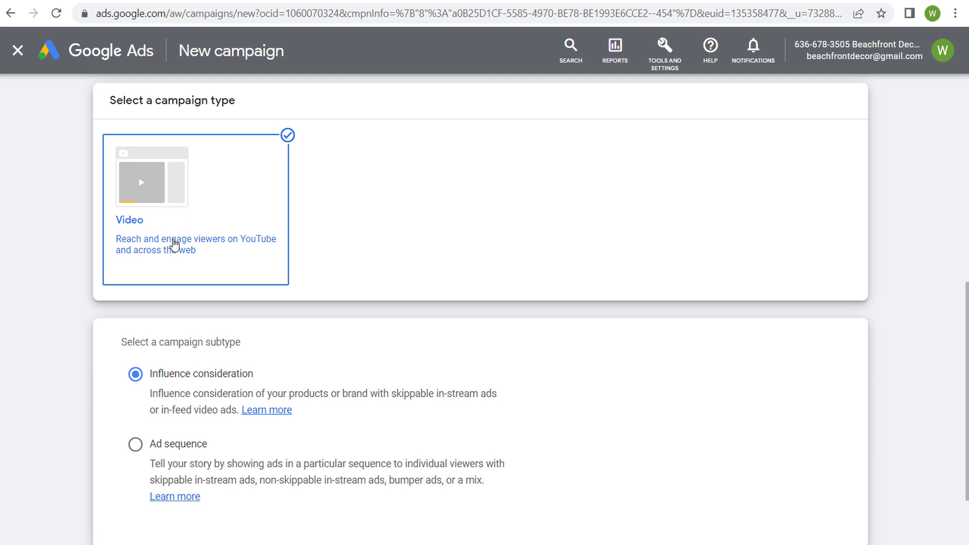
{"action": "scroll", "coordinate": [396, 273], "scroll_direction": "down", "scroll_amount": 2}
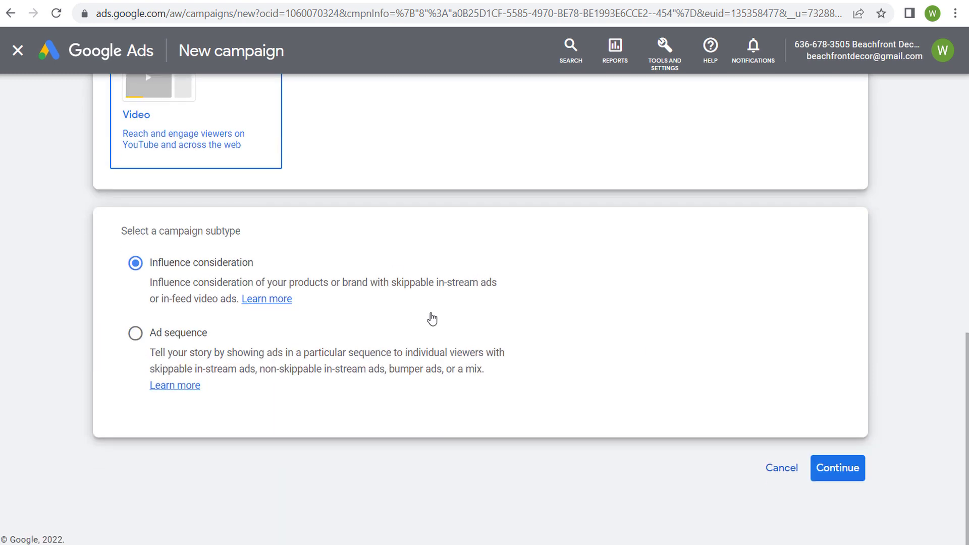
{"action": "left_click", "coordinate": [833, 465]}
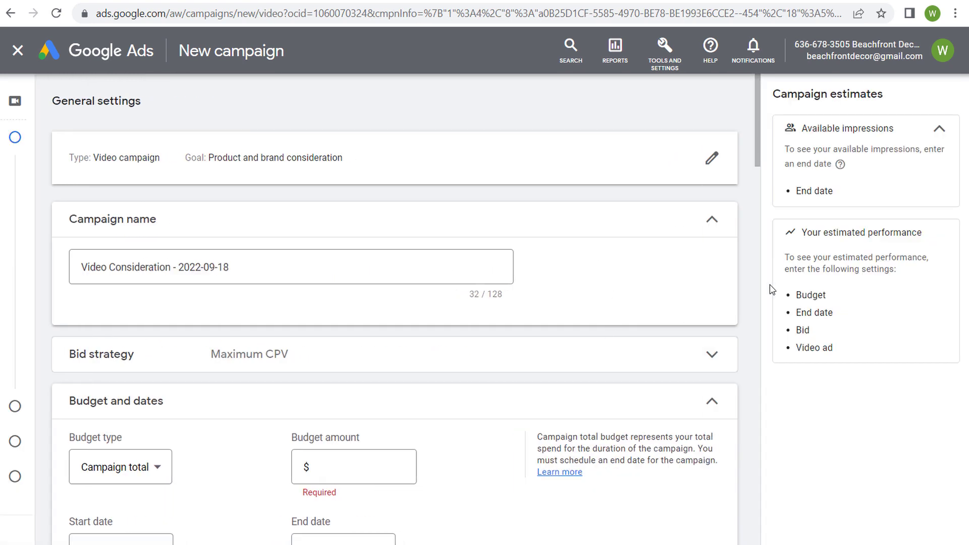
Review the consideration campaign's Maximum CPV bid strategy, its unavailable alternatives and the Maximum CPV bid setting for the ad group.
{"action": "left_click", "coordinate": [713, 354]}
{"action": "scroll", "coordinate": [609, 234], "scroll_direction": "down", "scroll_amount": 3}
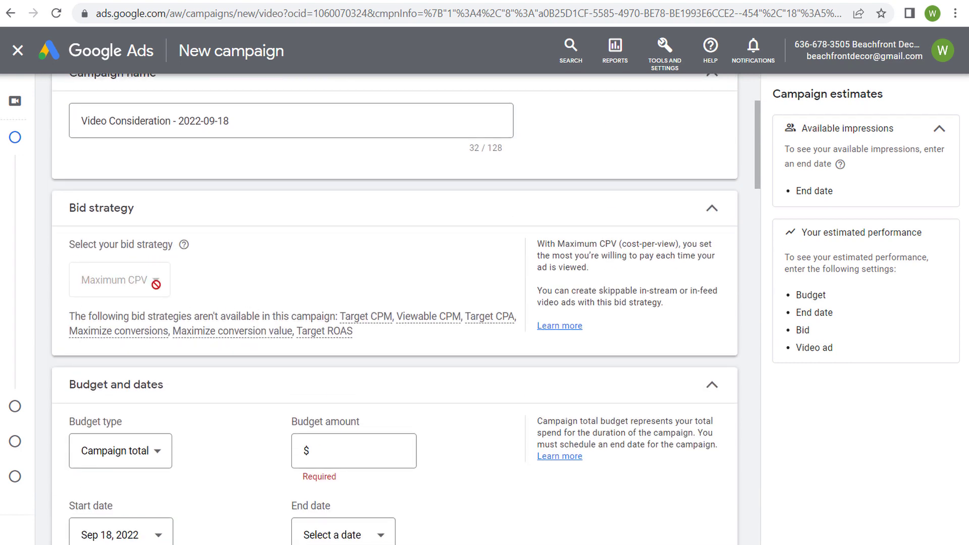
{"action": "scroll", "coordinate": [591, 256], "scroll_direction": "down", "scroll_amount": 15}
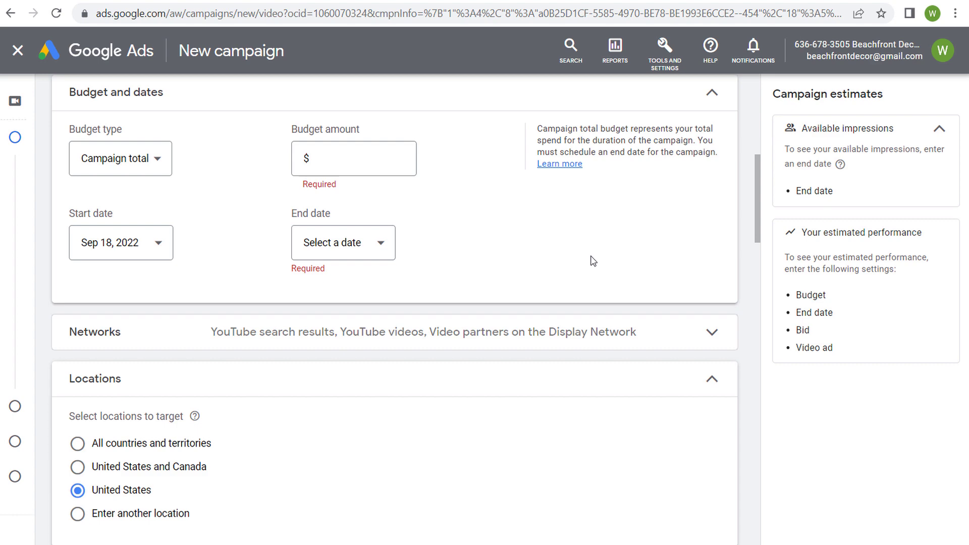
{"action": "scroll", "coordinate": [587, 251], "scroll_direction": "down", "scroll_amount": 12}
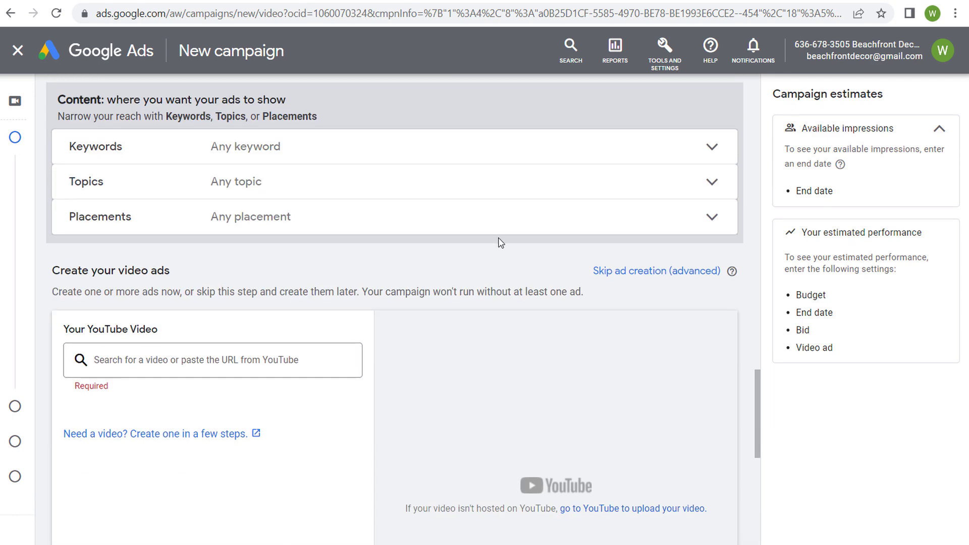
{"action": "scroll", "coordinate": [188, 257], "scroll_direction": "down", "scroll_amount": 3}
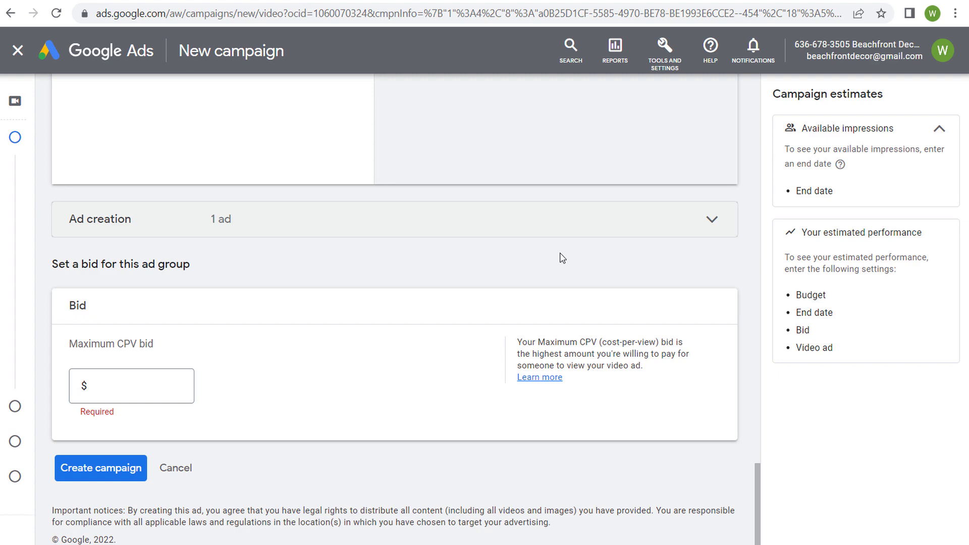
{"action": "scroll", "coordinate": [559, 293], "scroll_direction": "up", "scroll_amount": 10}
{"action": "scroll", "coordinate": [578, 294], "scroll_direction": "up", "scroll_amount": 12}
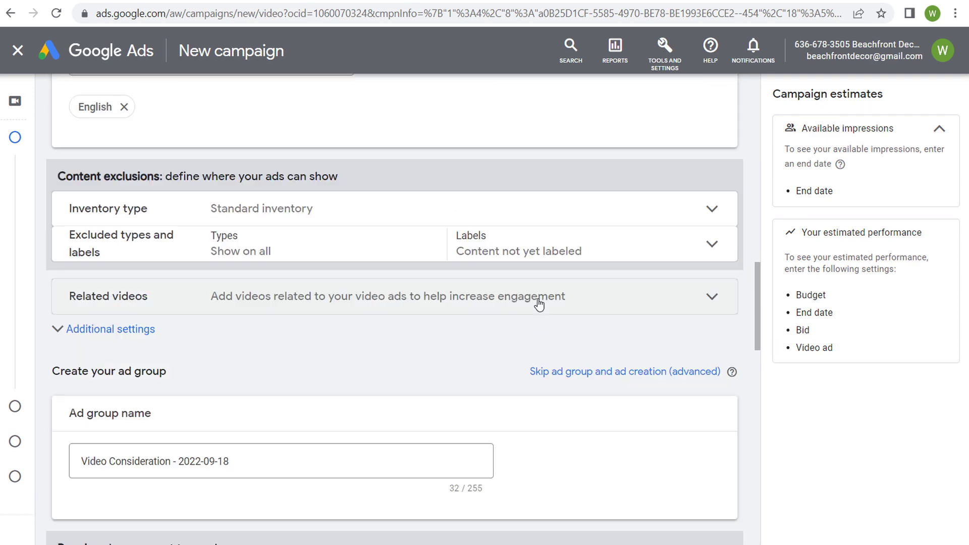
{"action": "scroll", "coordinate": [492, 358], "scroll_direction": "up", "scroll_amount": 10}
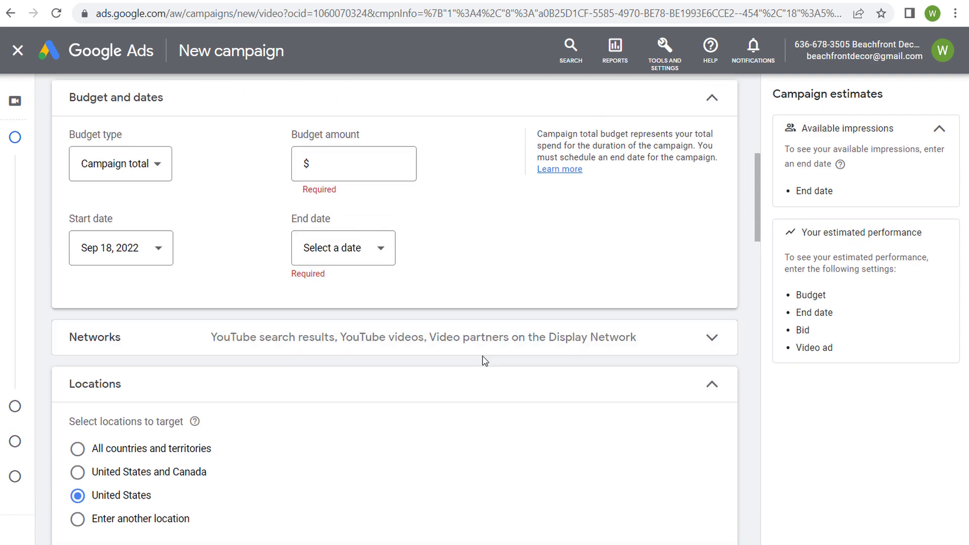
{"action": "scroll", "coordinate": [434, 192], "scroll_direction": "up", "scroll_amount": 3}
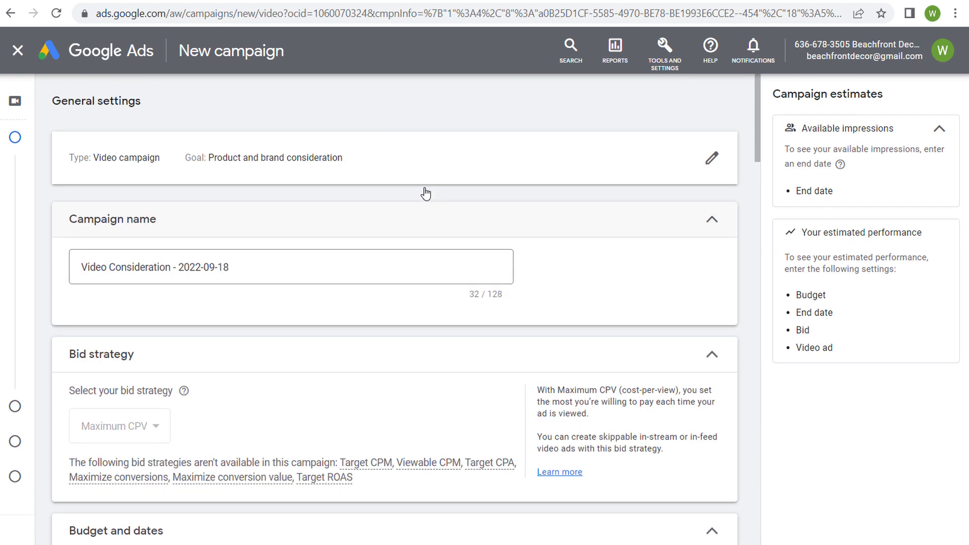
Change the new campaign's objective to Brand awareness and reach, using a Video reach campaign with Efficient reach.
{"action": "left_click", "coordinate": [713, 160]}
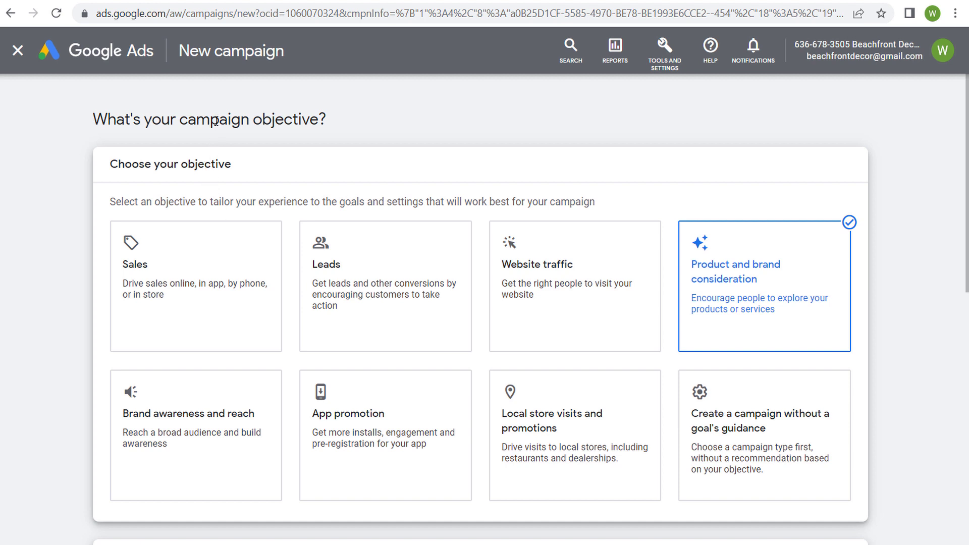
{"action": "left_click", "coordinate": [183, 417]}
{"action": "left_click", "coordinate": [410, 318]}
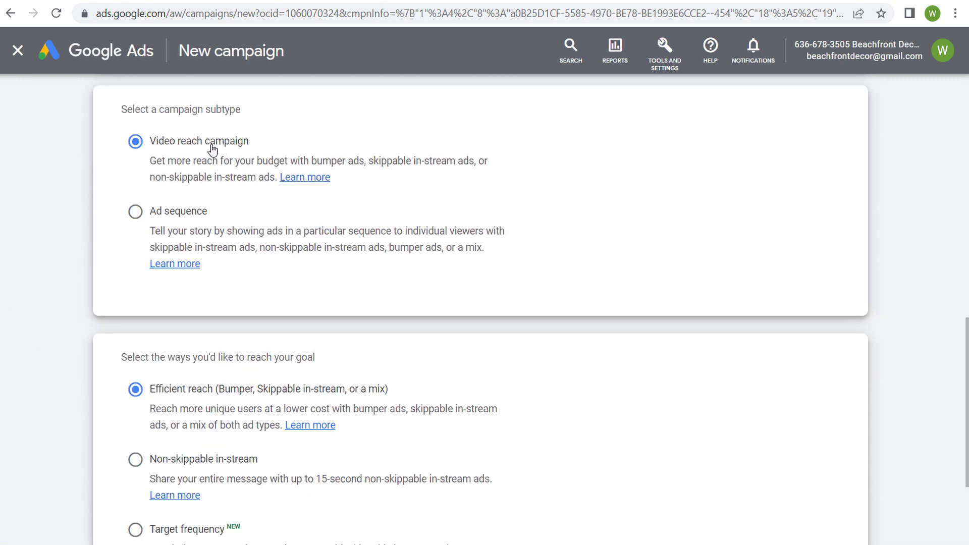
{"action": "scroll", "coordinate": [762, 289], "scroll_direction": "down", "scroll_amount": 3}
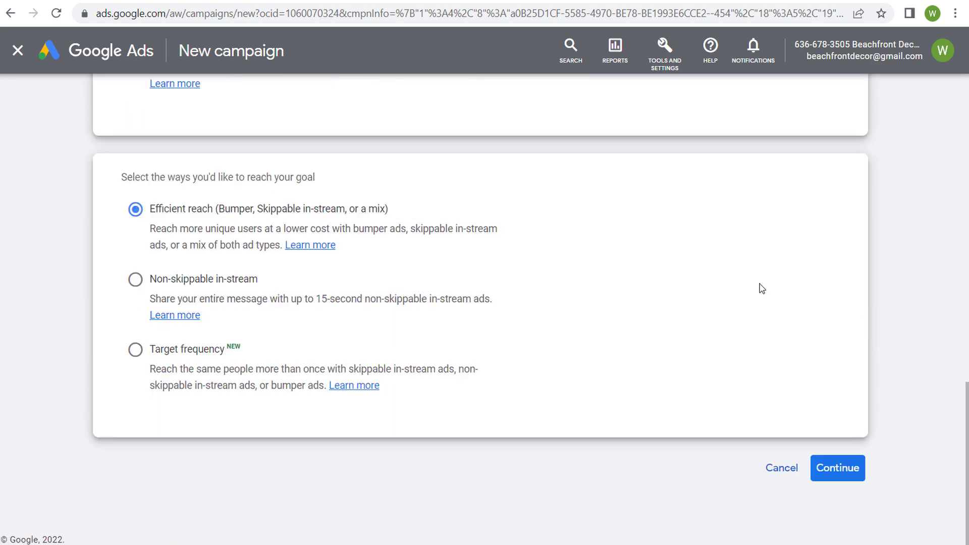
{"action": "left_click", "coordinate": [838, 468]}
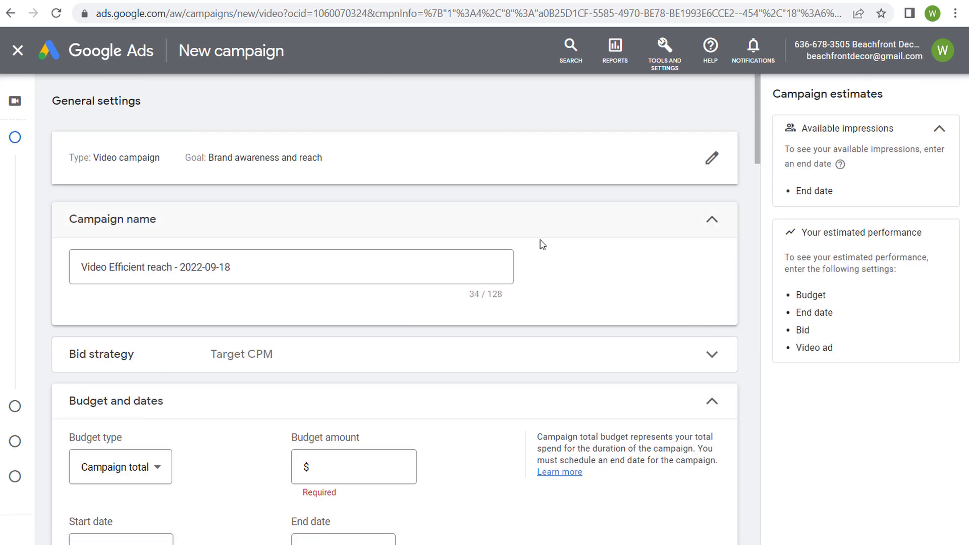
Review the reach campaign's Target CPM bid strategy and the ad group's Target CPM bid setting with its explanation.
{"action": "left_click", "coordinate": [692, 368]}
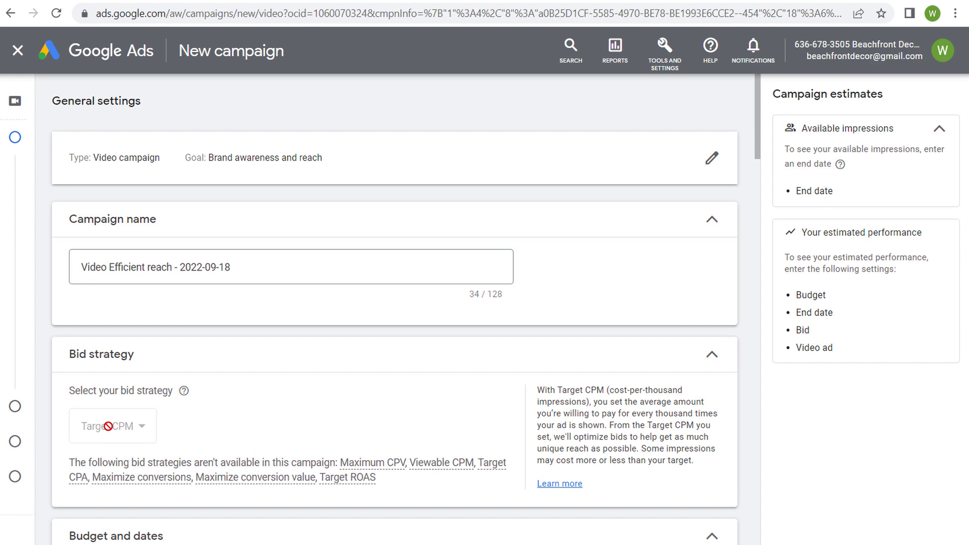
{"action": "scroll", "coordinate": [589, 206], "scroll_direction": "down", "scroll_amount": 15}
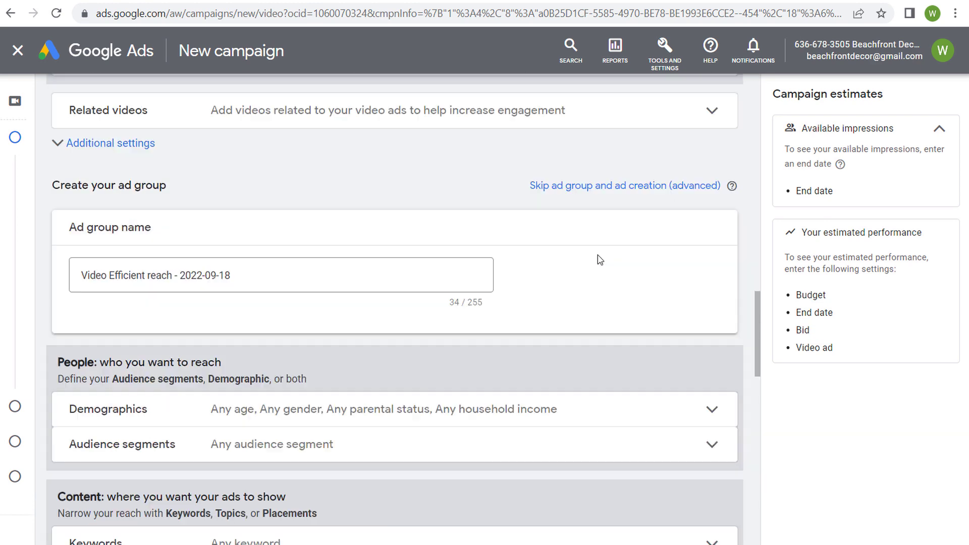
{"action": "scroll", "coordinate": [600, 268], "scroll_direction": "down", "scroll_amount": 10}
{"action": "left_click", "coordinate": [147, 368]}
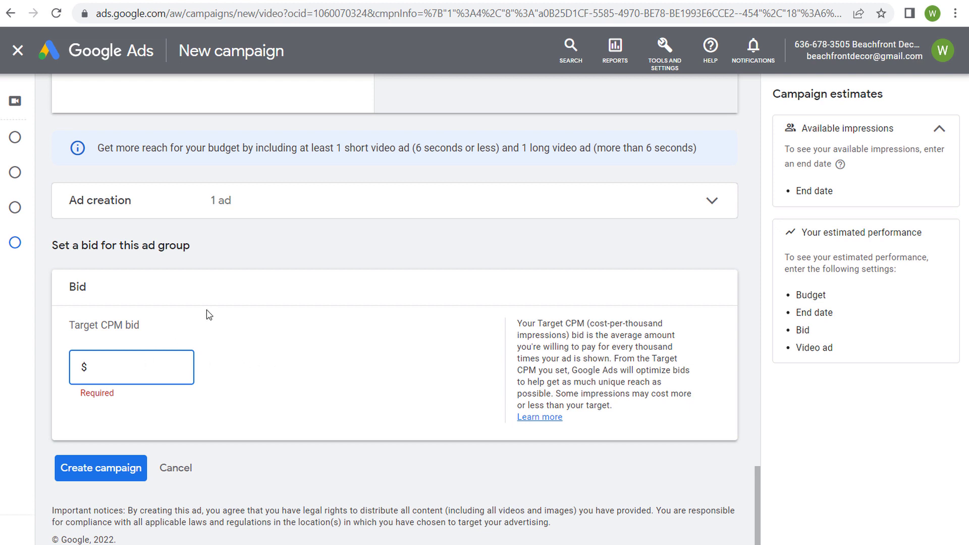
{"action": "scroll", "coordinate": [339, 321], "scroll_direction": "up", "scroll_amount": 7}
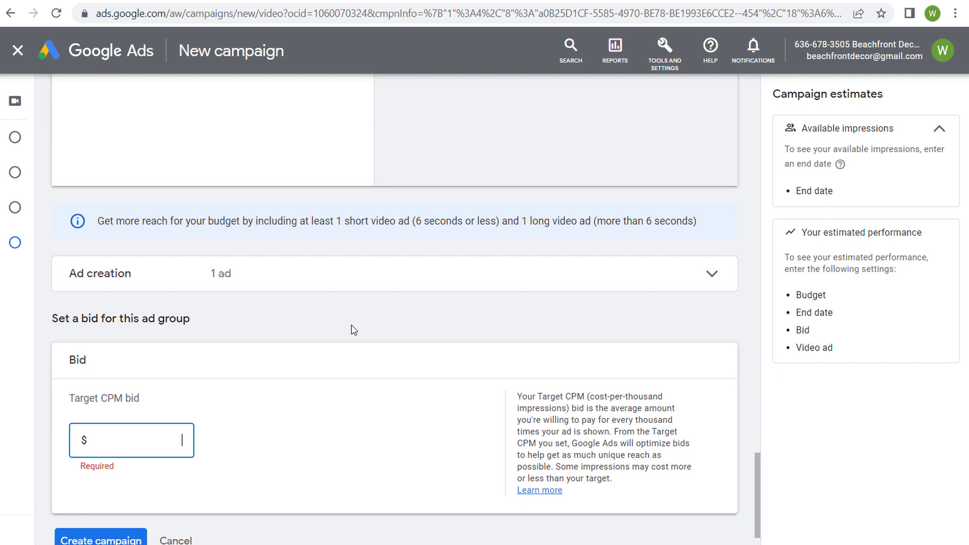
Change the new campaign's objective to Sales, using a Video campaign with the Drive conversions subtype.
{"action": "scroll", "coordinate": [419, 293], "scroll_direction": "up", "scroll_amount": 20}
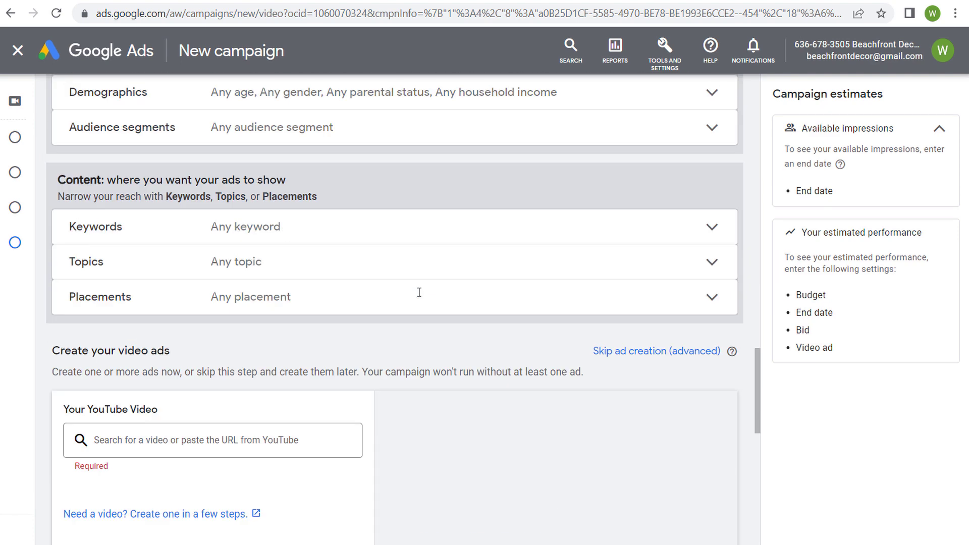
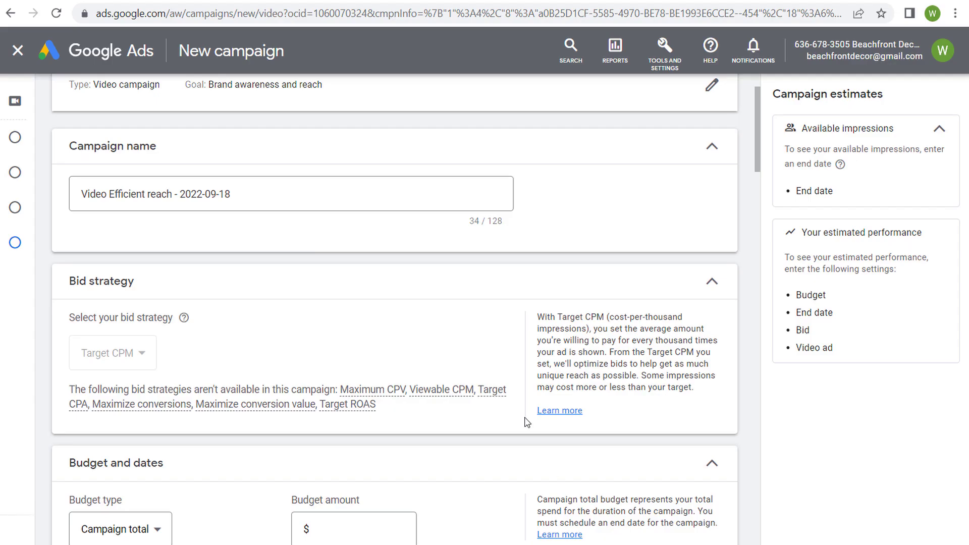
{"action": "scroll", "coordinate": [426, 232], "scroll_direction": "up", "scroll_amount": 2}
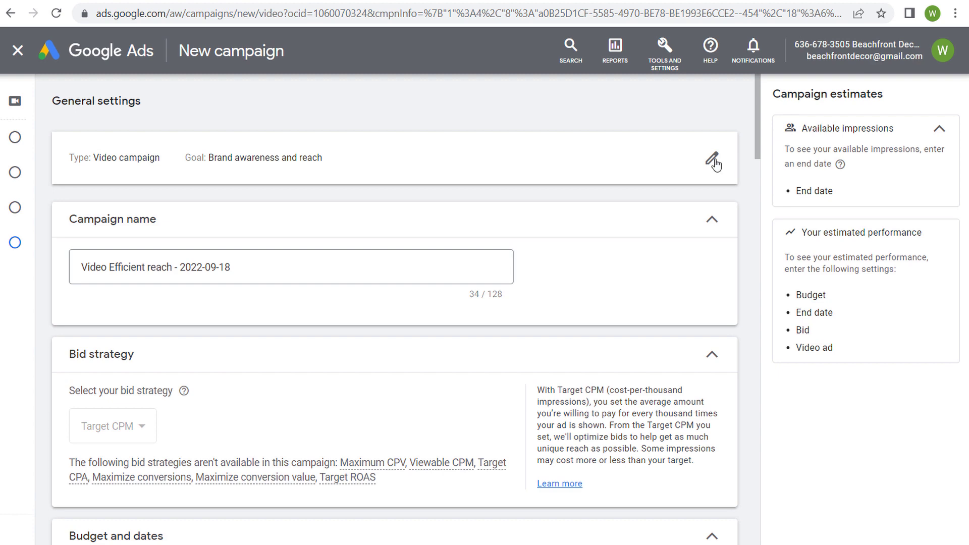
{"action": "left_click", "coordinate": [713, 162]}
{"action": "left_click", "coordinate": [188, 287]}
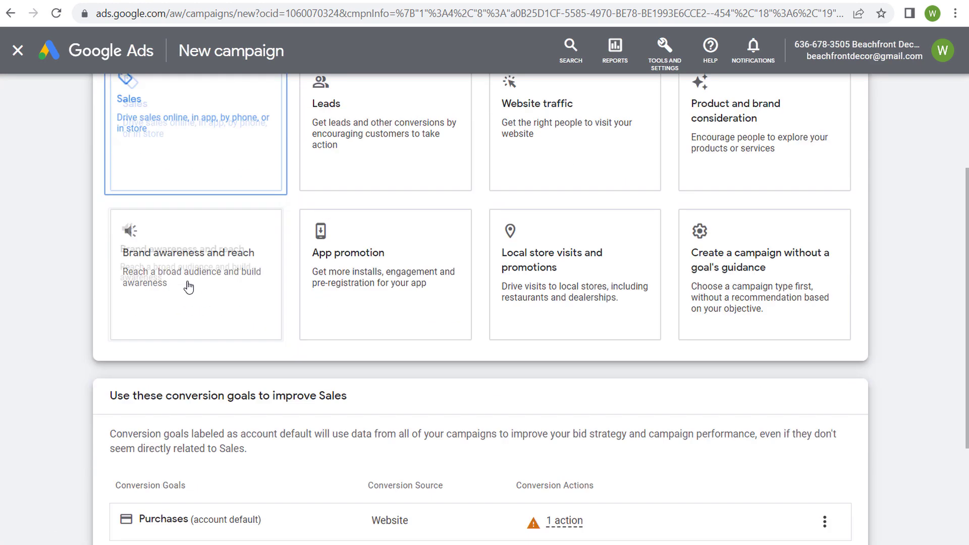
{"action": "scroll", "coordinate": [318, 350], "scroll_direction": "down", "scroll_amount": 4}
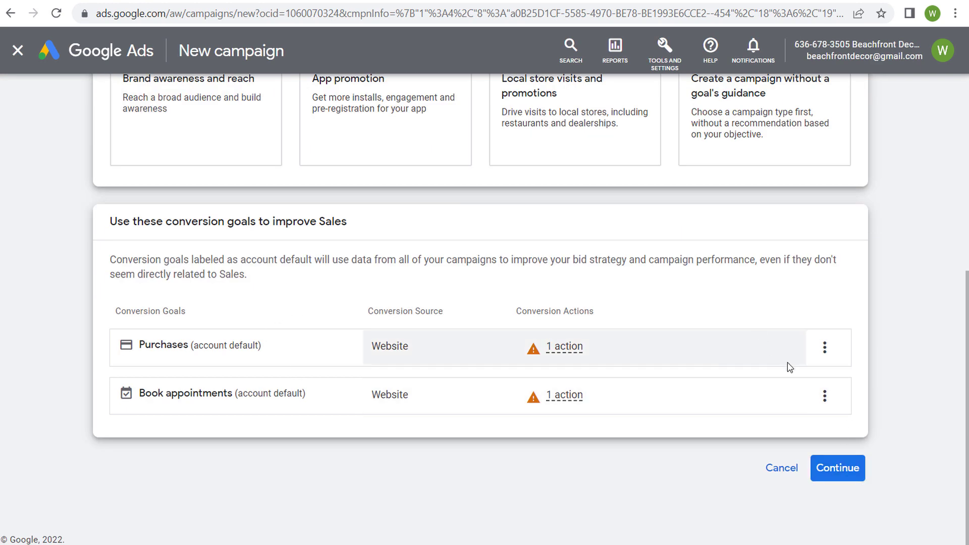
{"action": "left_click", "coordinate": [838, 468]}
{"action": "left_click", "coordinate": [175, 362]}
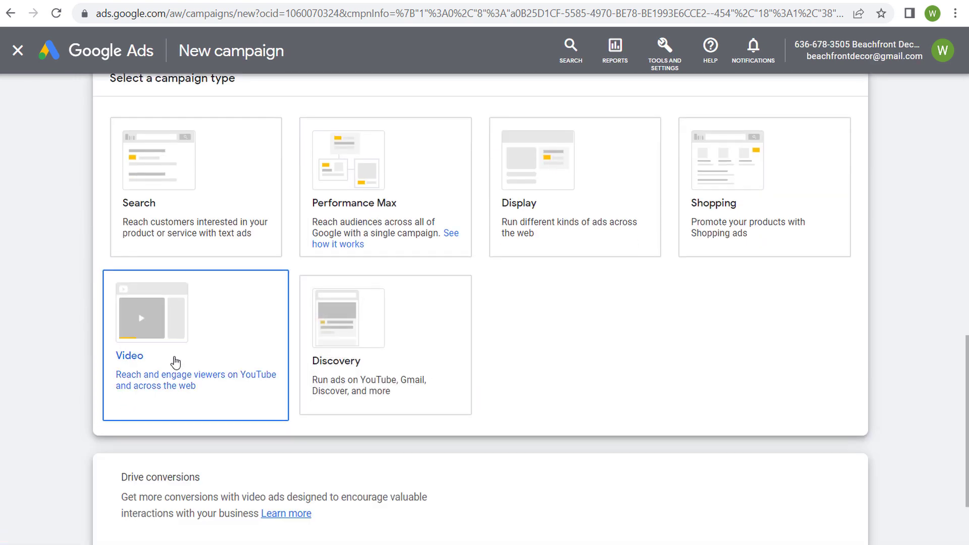
{"action": "left_click", "coordinate": [865, 469]}
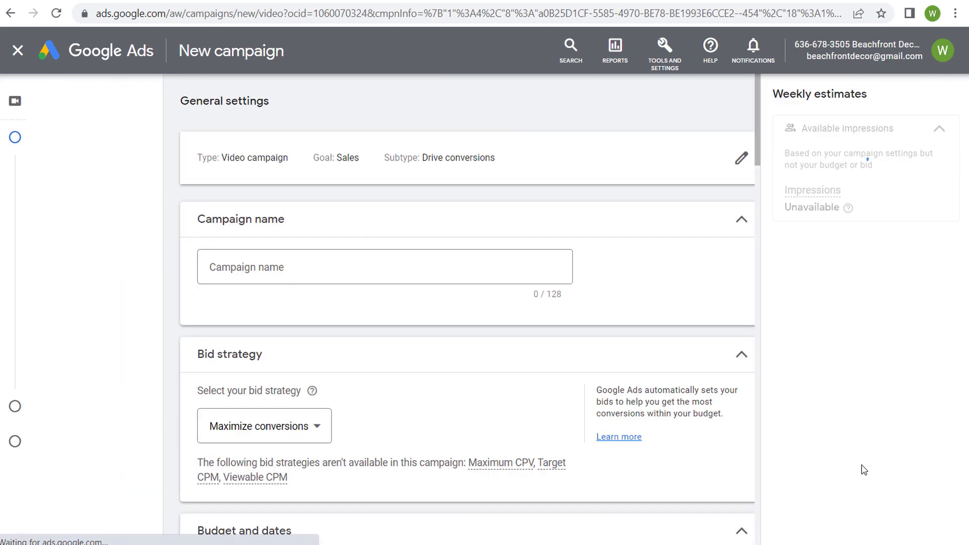
Set the sales campaign's bid strategy to Target CPA with a target of $25.00, checking the suggested typical range.
{"action": "scroll", "coordinate": [296, 158], "scroll_direction": "down", "scroll_amount": 4}
{"action": "left_click", "coordinate": [195, 211]}
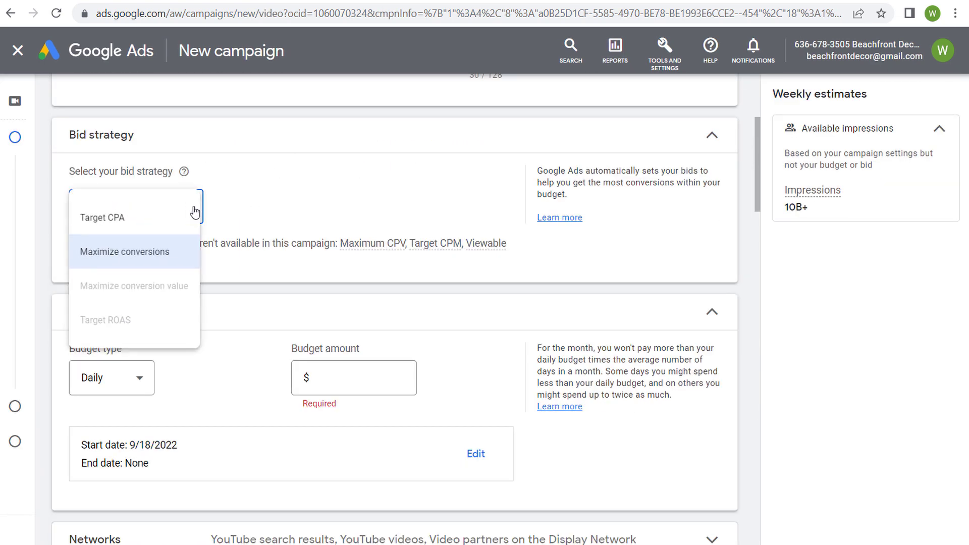
{"action": "left_click", "coordinate": [141, 217]}
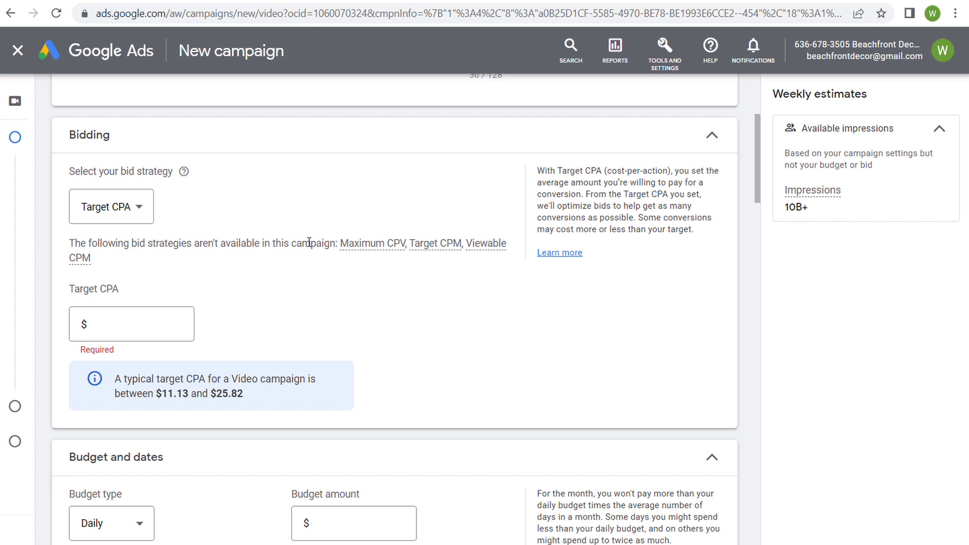
{"action": "left_click", "coordinate": [151, 329]}
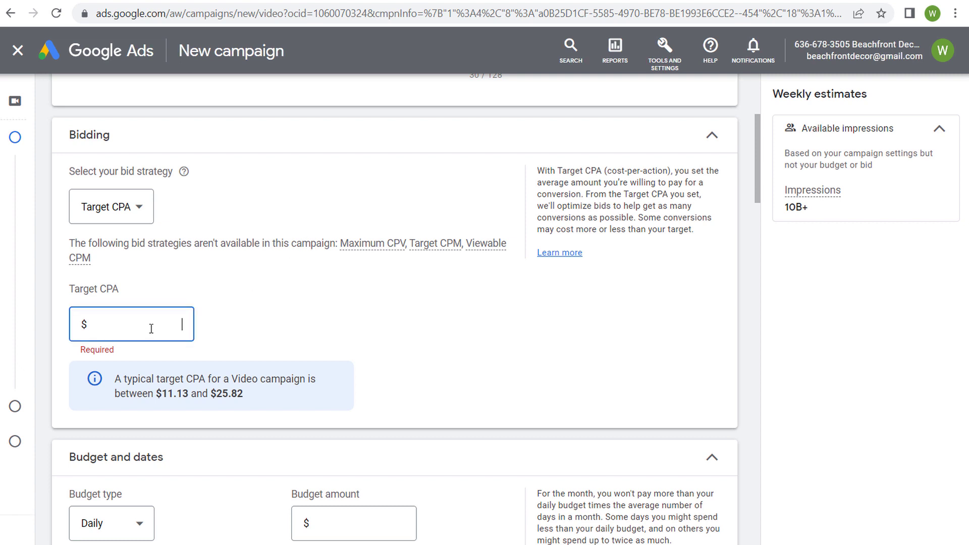
{"action": "left_click_drag", "start_coordinate": [139, 377], "coordinate": [277, 397]}
{"action": "left_click", "coordinate": [155, 321]}
{"action": "type", "text": "25"}
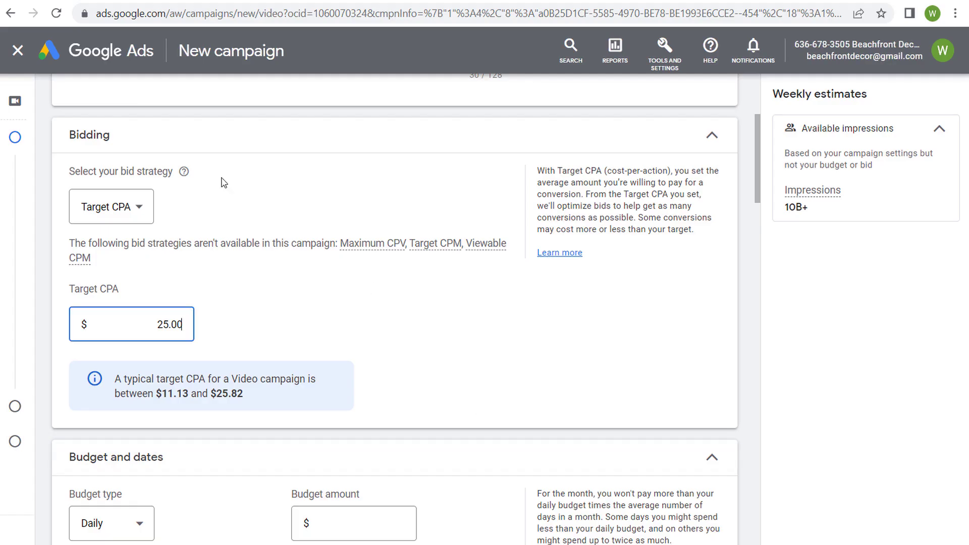
Exit the new campaign setup and return to the campaigns list.
{"action": "scroll", "coordinate": [124, 112], "scroll_direction": "up", "scroll_amount": 4}
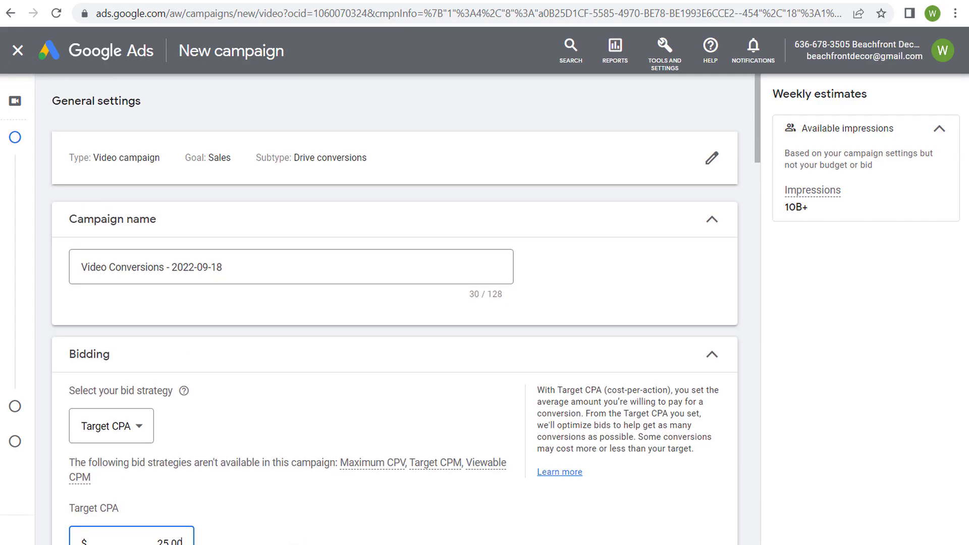
{"action": "left_click", "coordinate": [23, 52]}
{"action": "left_click", "coordinate": [621, 338]}
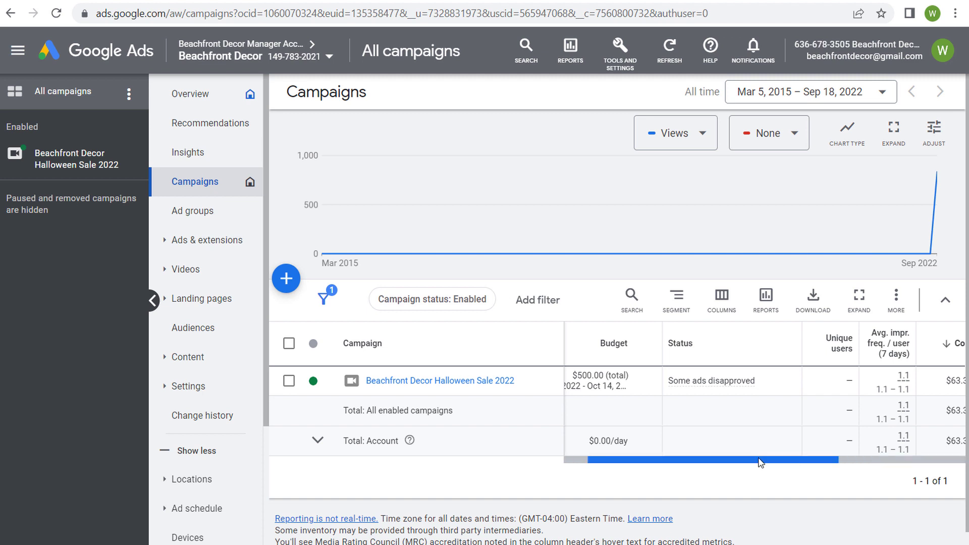
Examine the cost and average CPM of the Beachfront Decor Halloween Sale 2022 campaign.
{"action": "left_click_drag", "start_coordinate": [751, 460], "coordinate": [858, 461]}
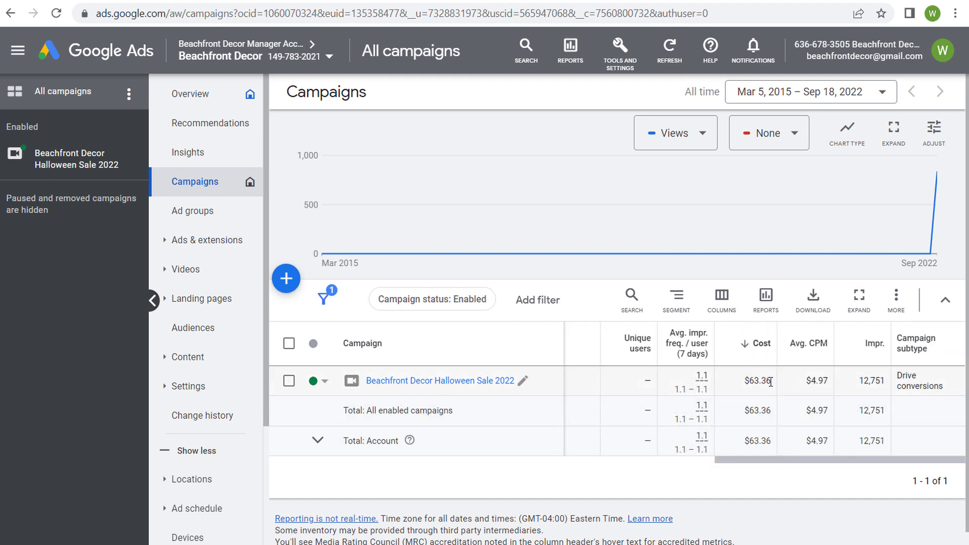
{"action": "left_click_drag", "start_coordinate": [773, 381], "coordinate": [747, 381]}
{"action": "left_click_drag", "start_coordinate": [806, 382], "coordinate": [832, 389]}
{"action": "left_click", "coordinate": [812, 381]}
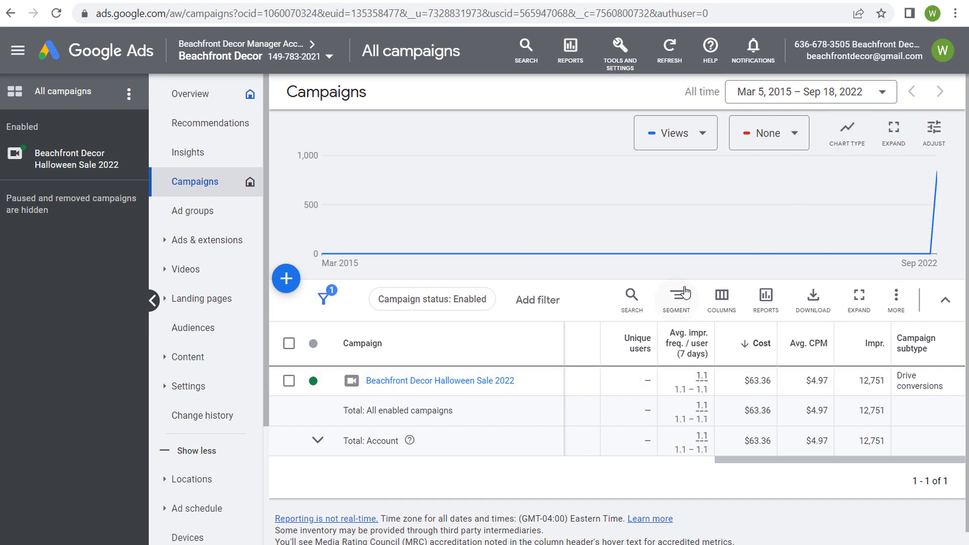
Show the Conversions column set in the campaigns table and examine the Halloween campaign's clicks and cost.
{"action": "left_click", "coordinate": [722, 298]}
{"action": "left_click", "coordinate": [647, 341]}
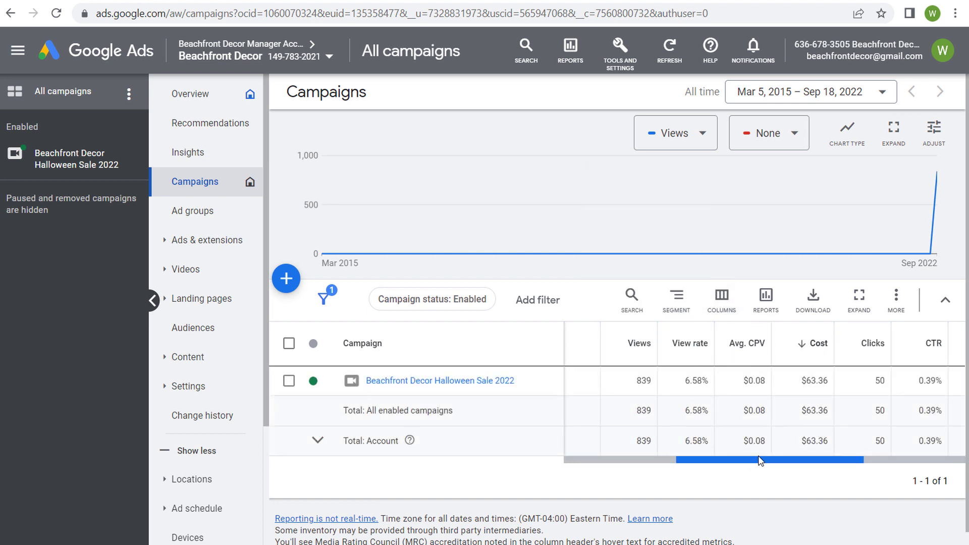
{"action": "left_click_drag", "start_coordinate": [760, 461], "coordinate": [808, 460]}
{"action": "left_click_drag", "start_coordinate": [778, 385], "coordinate": [808, 393]}
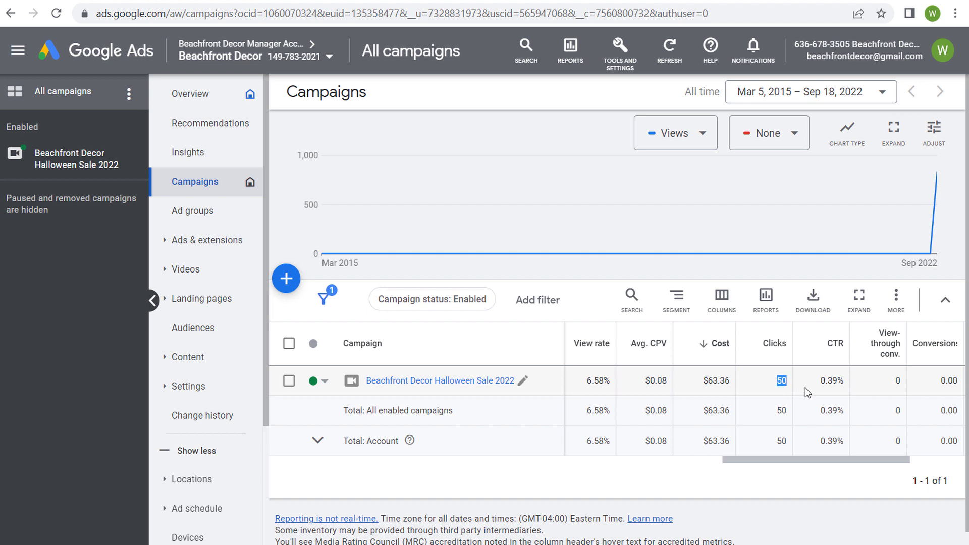
{"action": "left_click", "coordinate": [815, 384]}
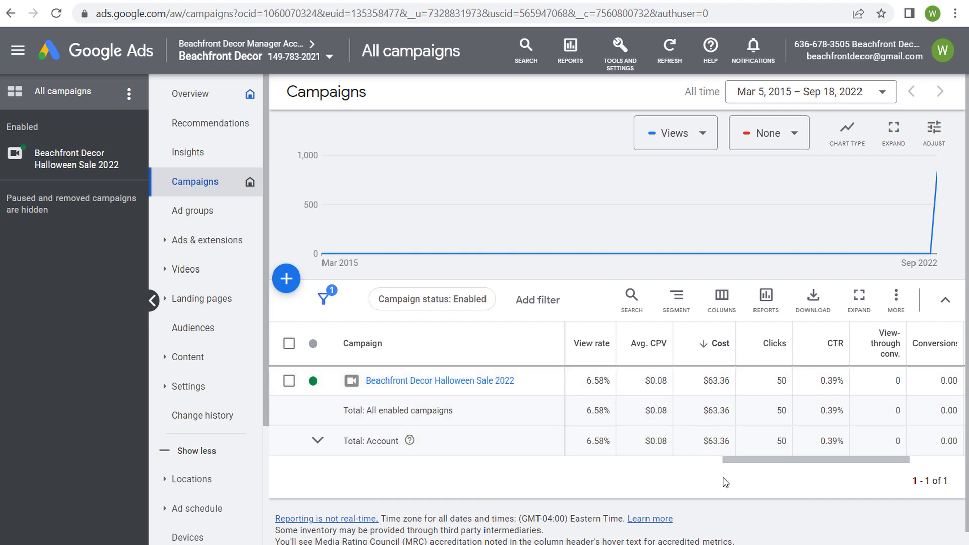
{"action": "left_click_drag", "start_coordinate": [779, 462], "coordinate": [806, 454]}
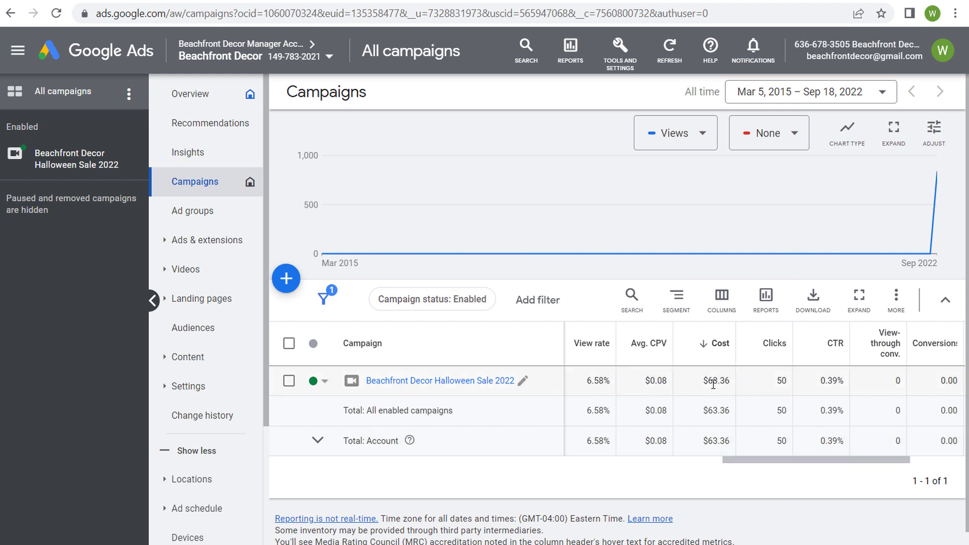
Compare the Halloween campaign's views with its total cost, and examine its conversions, conversion rate and cost per conversion.
{"action": "left_click_drag", "start_coordinate": [736, 461], "coordinate": [659, 461]}
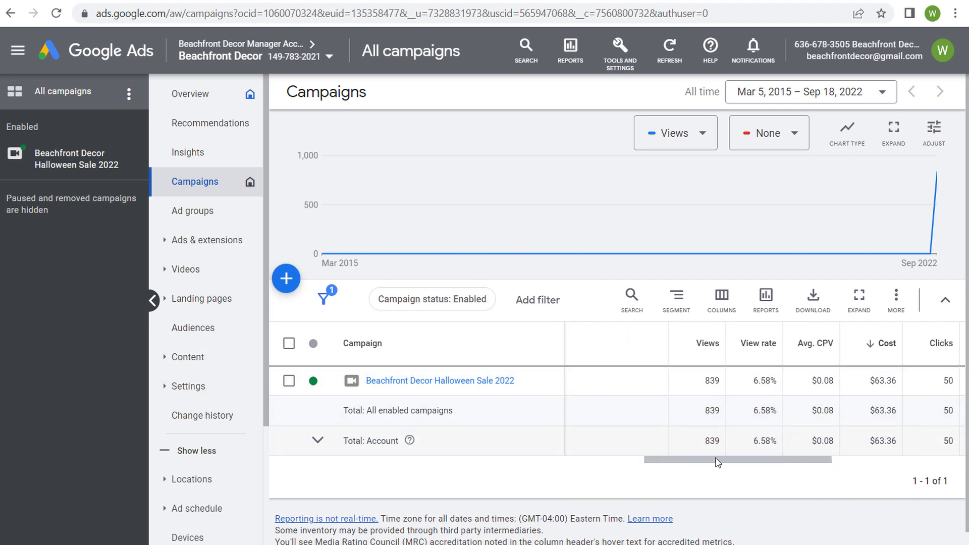
{"action": "double_click", "coordinate": [713, 381]}
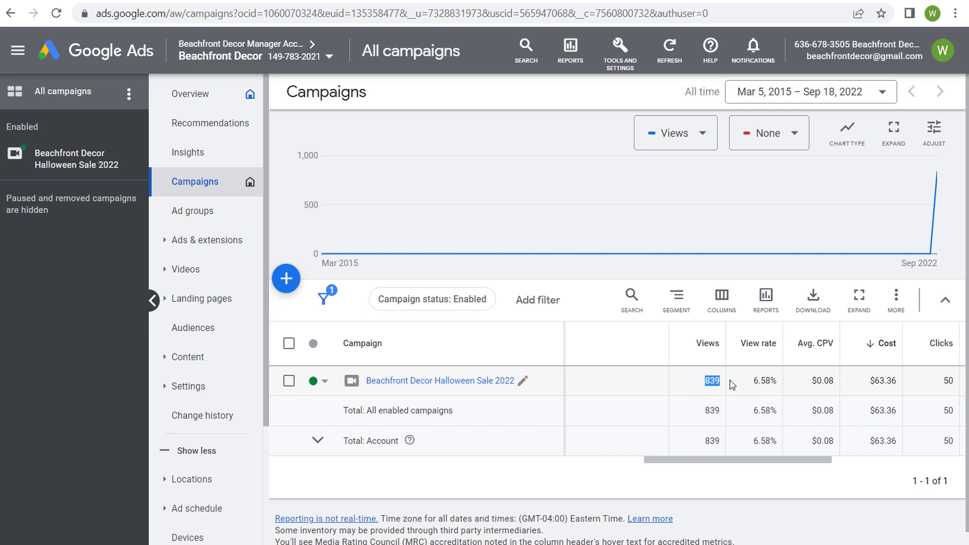
{"action": "left_click_drag", "start_coordinate": [869, 389], "coordinate": [904, 388]}
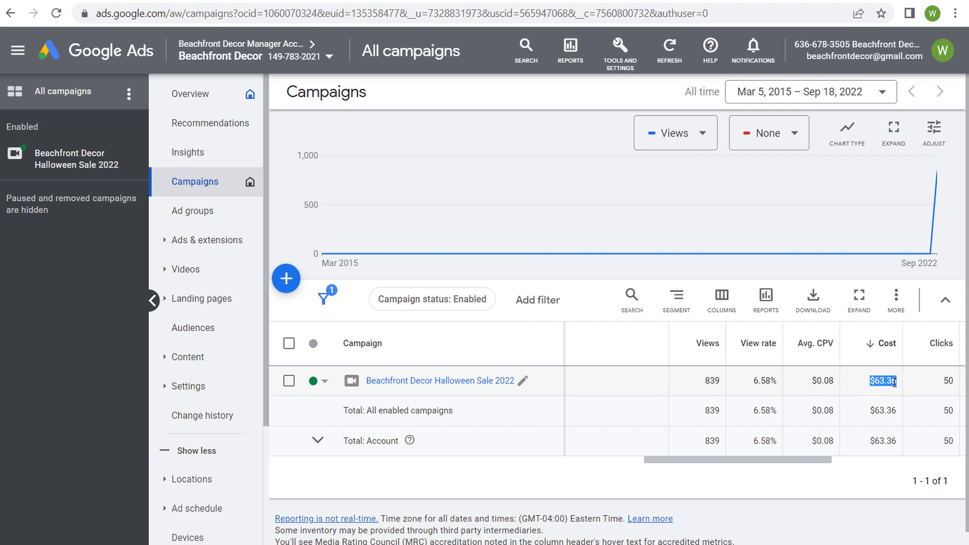
{"action": "left_click", "coordinate": [895, 382]}
{"action": "scroll", "coordinate": [786, 463], "scroll_direction": "right", "scroll_amount": 5}
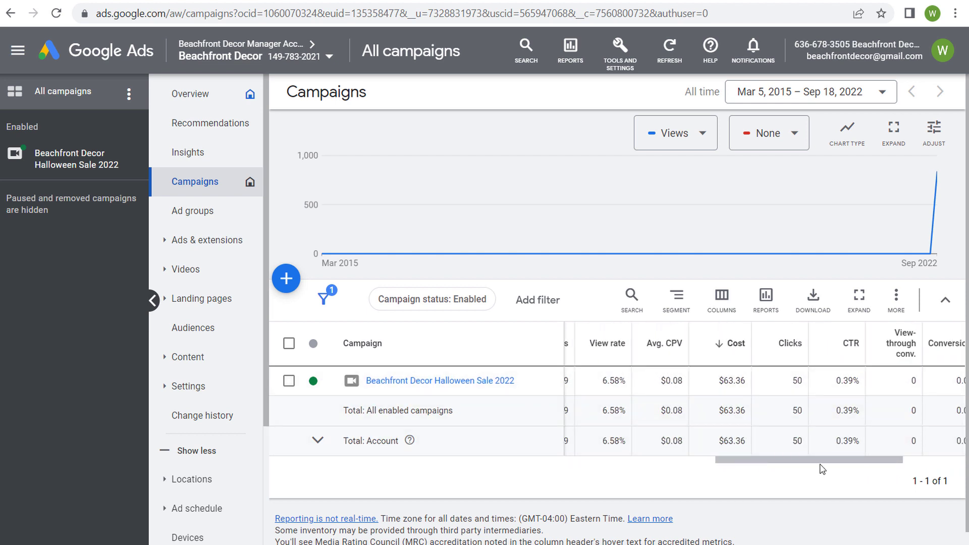
{"action": "left_click_drag", "start_coordinate": [819, 462], "coordinate": [880, 455]}
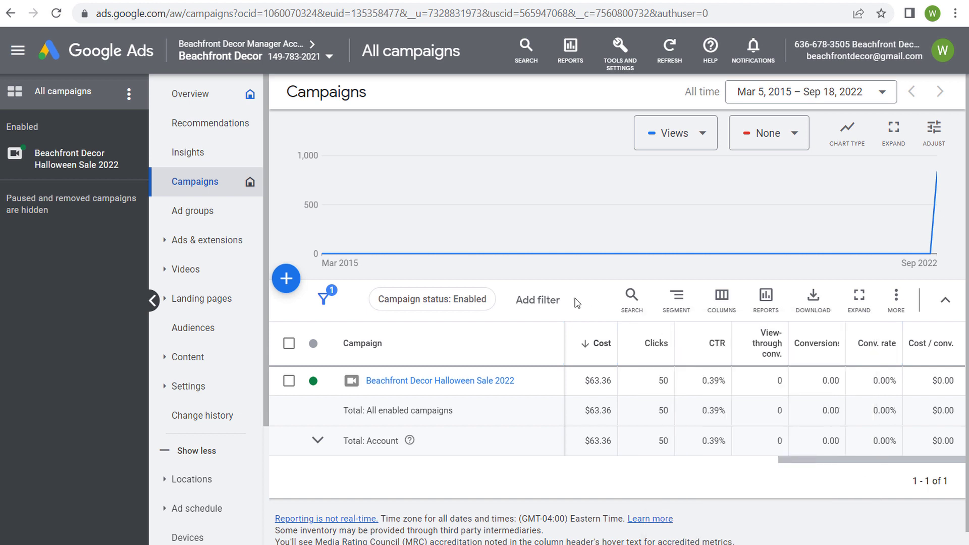
Review the campaign's metrics with the Branding column set and with the Reach metrics set, including frequency distribution.
{"action": "left_click", "coordinate": [735, 304]}
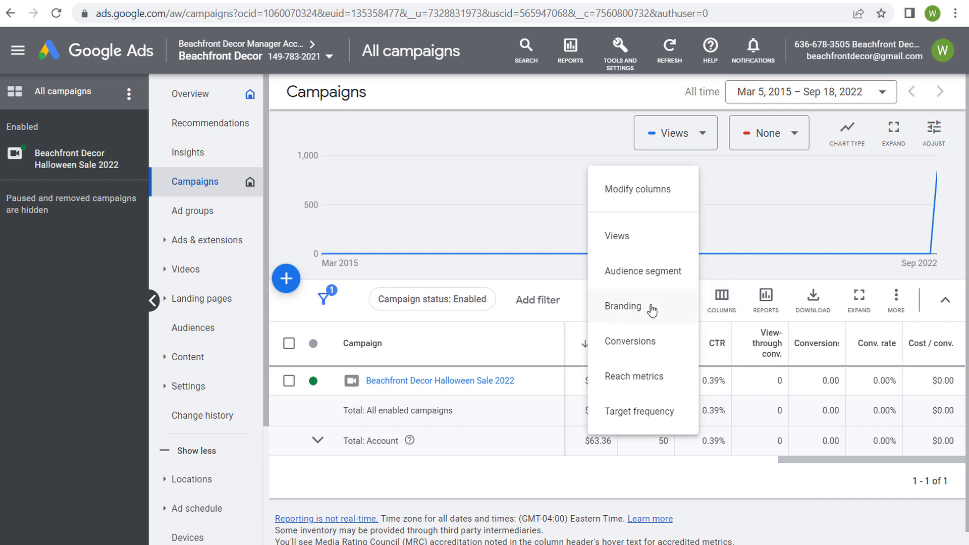
{"action": "left_click", "coordinate": [619, 307]}
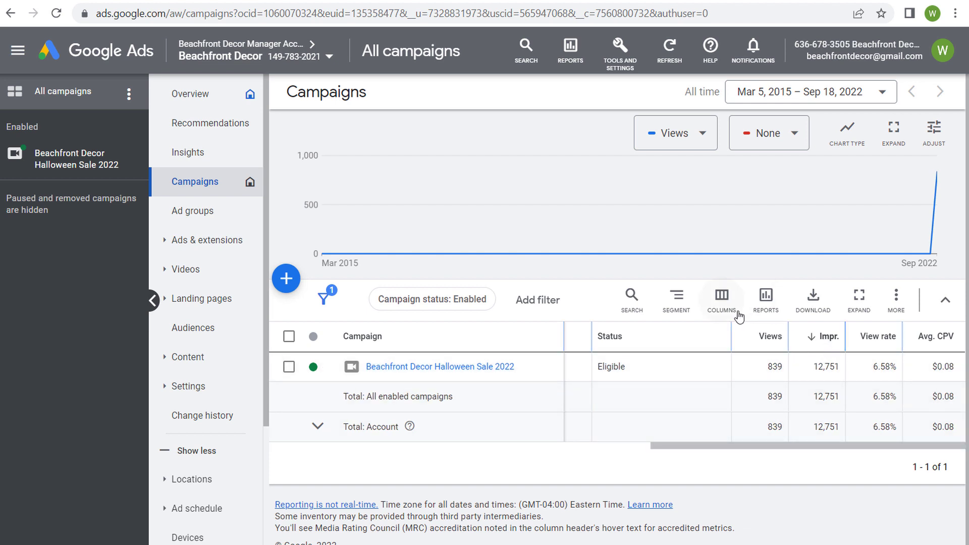
{"action": "left_click", "coordinate": [721, 305]}
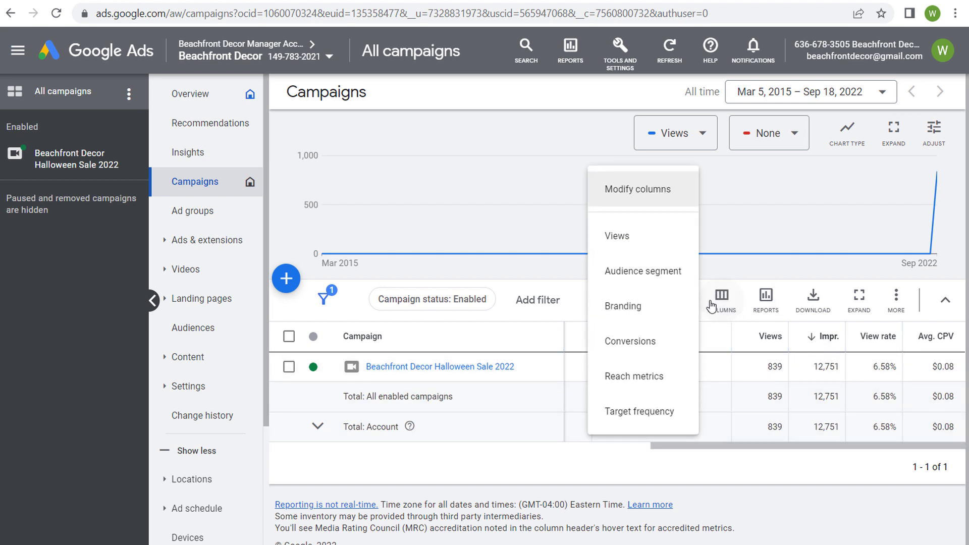
{"action": "left_click", "coordinate": [639, 390]}
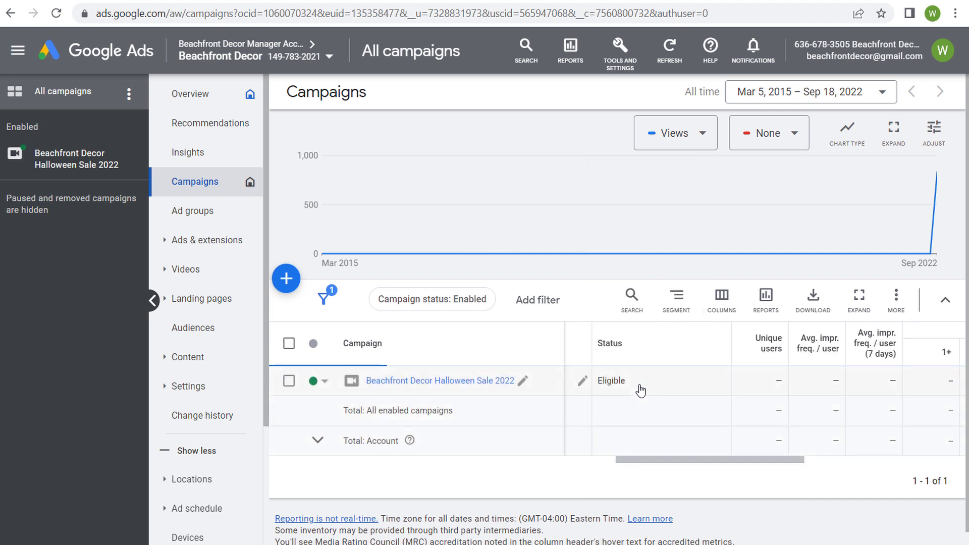
{"action": "left_click_drag", "start_coordinate": [673, 460], "coordinate": [933, 460]}
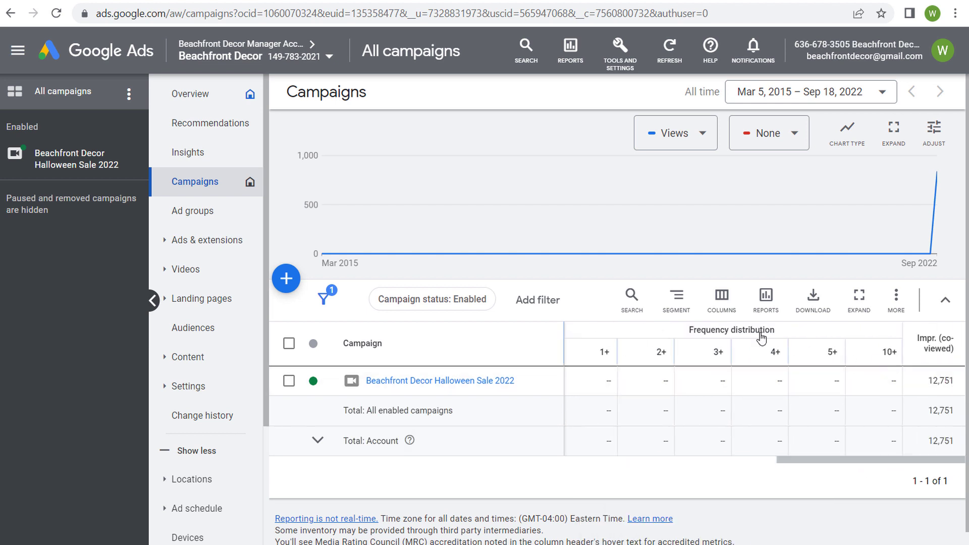
Review the earned metrics in the Audience segment column set, and the cost and average CPM in the Target frequency set.
{"action": "left_click", "coordinate": [722, 299]}
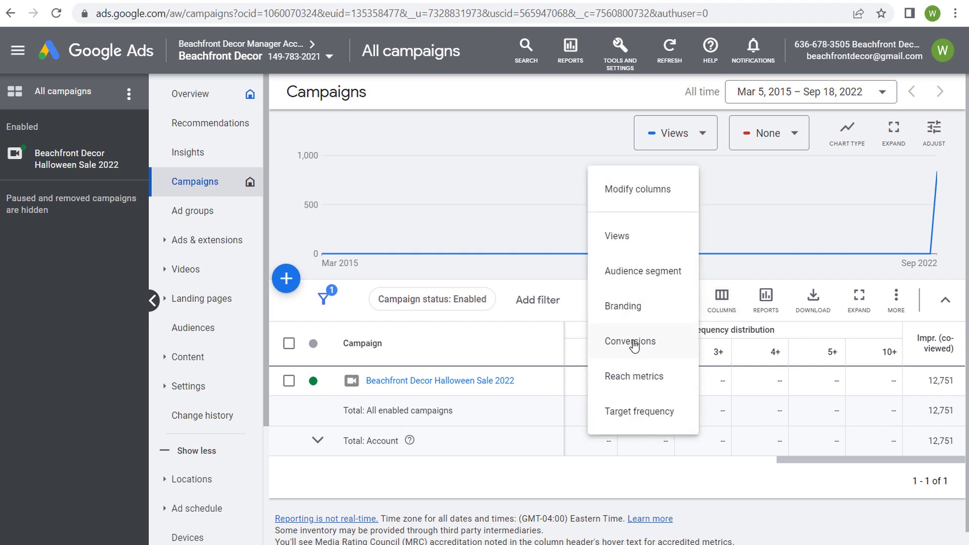
{"action": "left_click", "coordinate": [630, 273]}
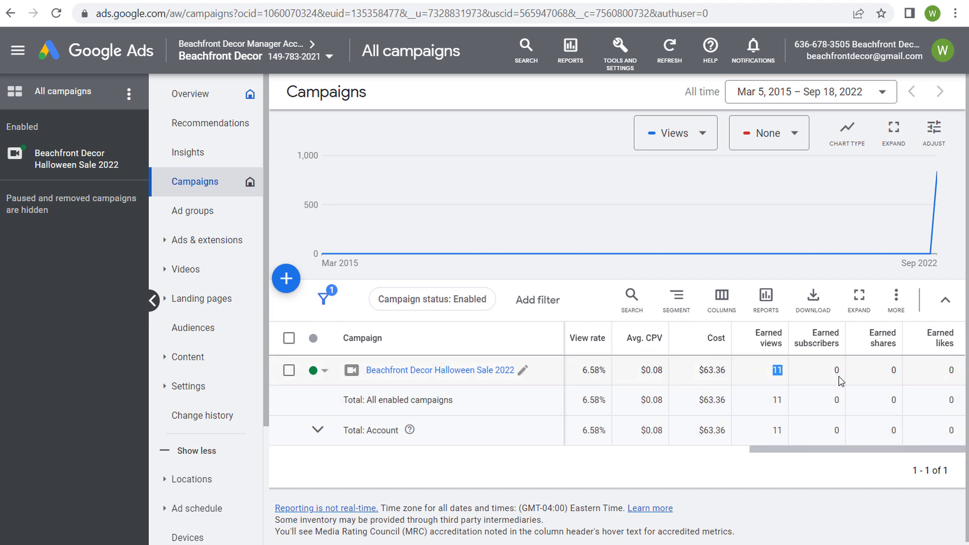
{"action": "left_click", "coordinate": [722, 297]}
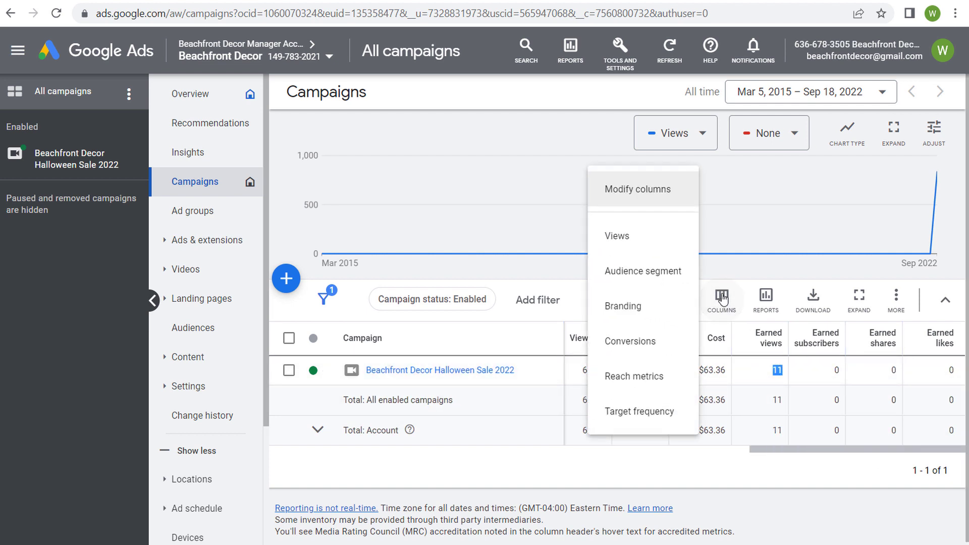
{"action": "left_click", "coordinate": [636, 420]}
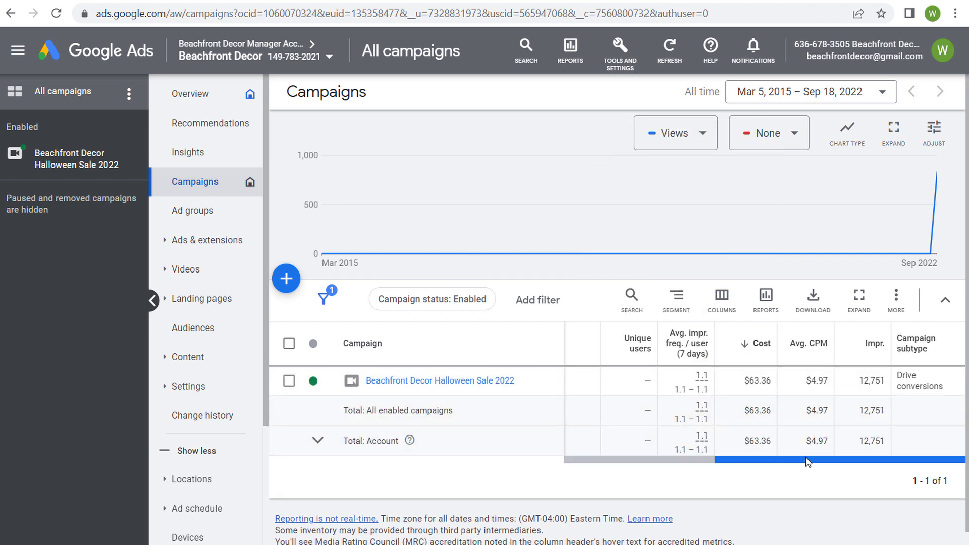
{"action": "mouse_move", "coordinate": [807, 460]}
{"action": "left_mouse_down"}
{"action": "mouse_move", "coordinate": [662, 450]}
{"action": "mouse_move", "coordinate": [817, 452]}
{"action": "left_mouse_up"}
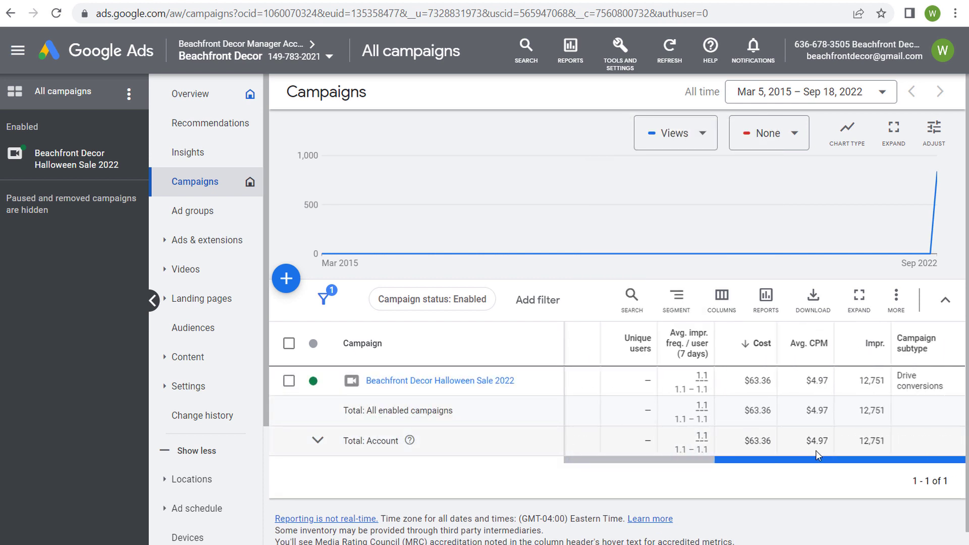
{"action": "left_click_drag", "start_coordinate": [746, 380], "coordinate": [767, 381]}
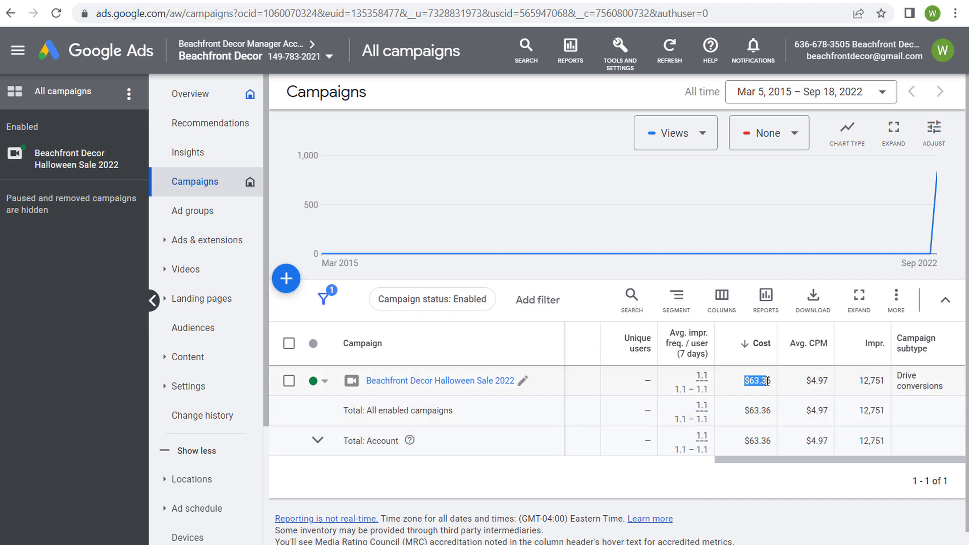
Examine the metrics available under YouTube Earned actions in the column customization, leave the columns unmodified, and review the Halloween campaign's cost.
{"action": "left_click", "coordinate": [798, 382]}
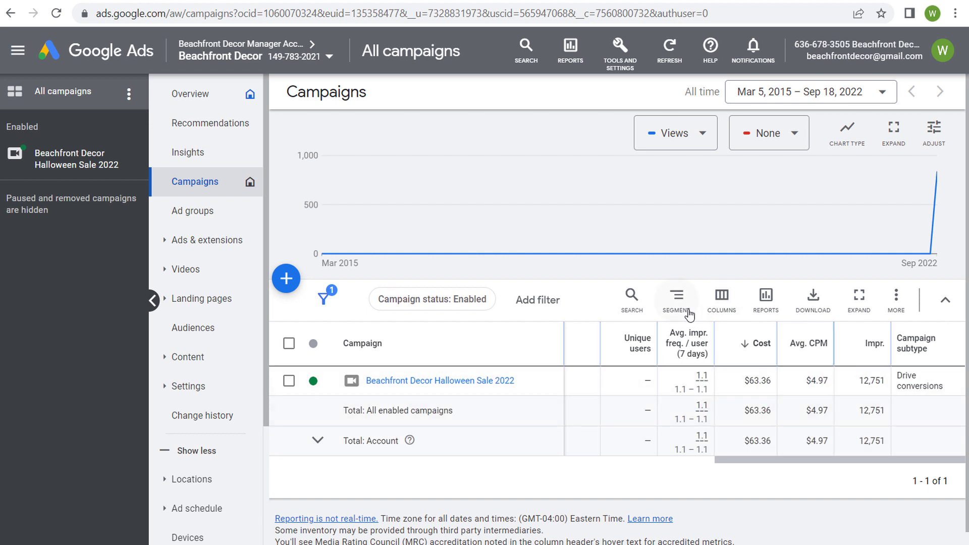
{"action": "left_click", "coordinate": [726, 300]}
{"action": "left_click", "coordinate": [627, 190]}
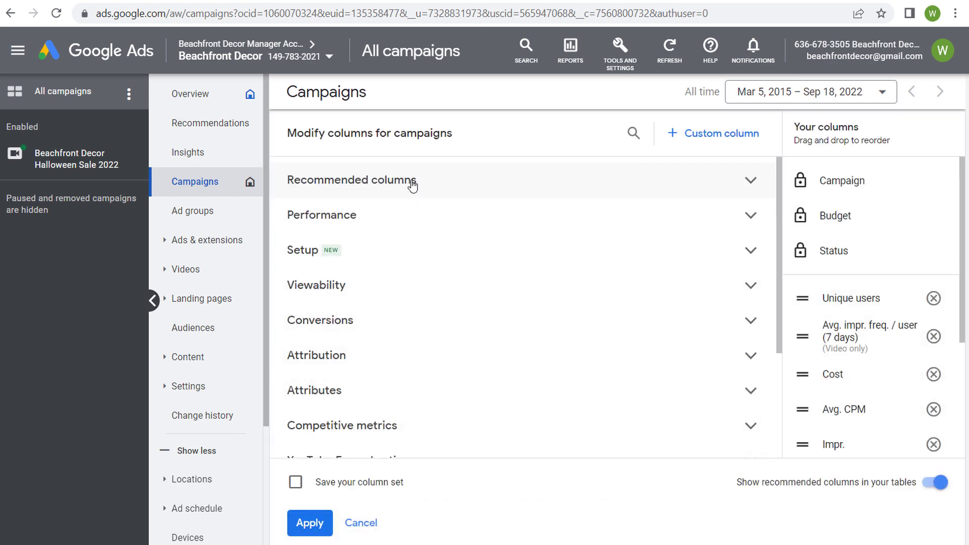
{"action": "scroll", "coordinate": [559, 253], "scroll_direction": "down", "scroll_amount": 3}
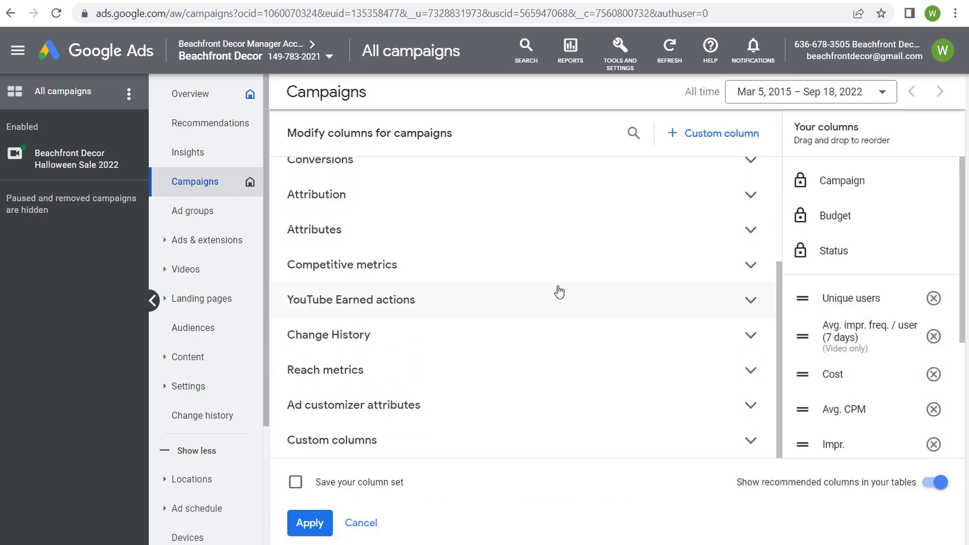
{"action": "left_click", "coordinate": [713, 301]}
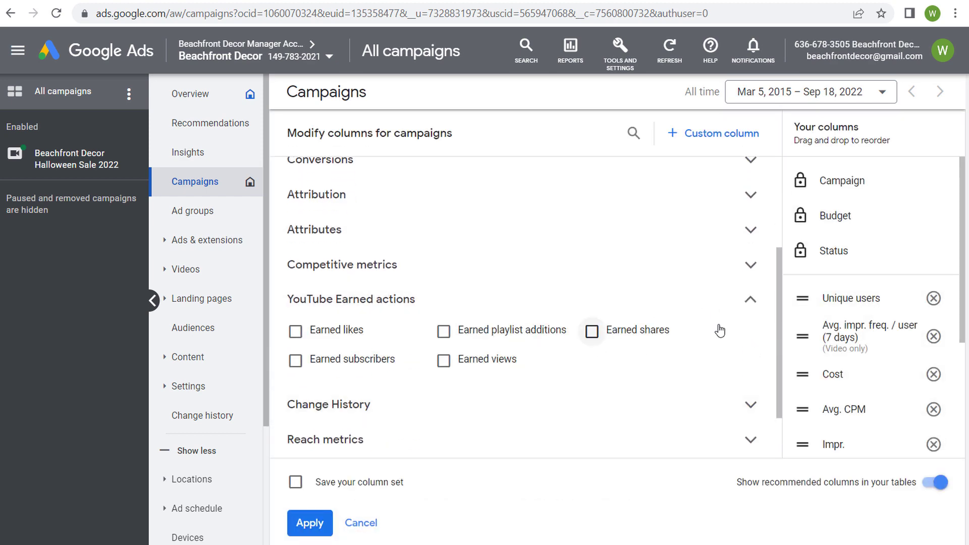
{"action": "left_click", "coordinate": [739, 302]}
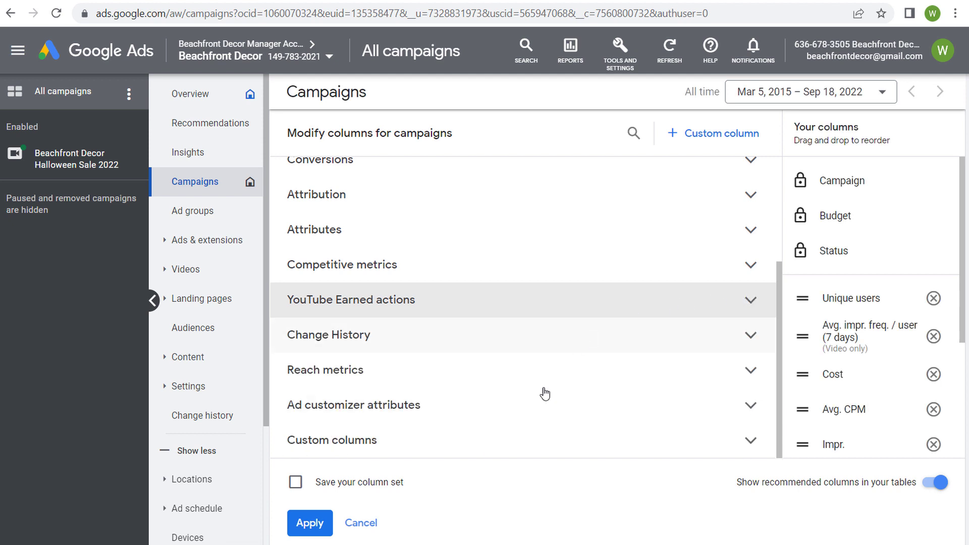
{"action": "left_click", "coordinate": [362, 524]}
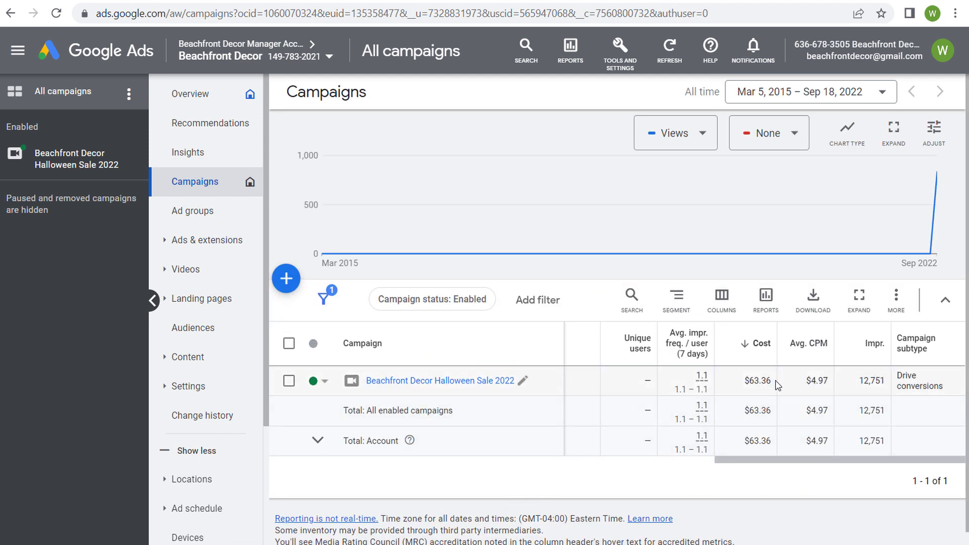
{"action": "left_click_drag", "start_coordinate": [776, 383], "coordinate": [756, 382]}
{"action": "left_click", "coordinate": [757, 397]}
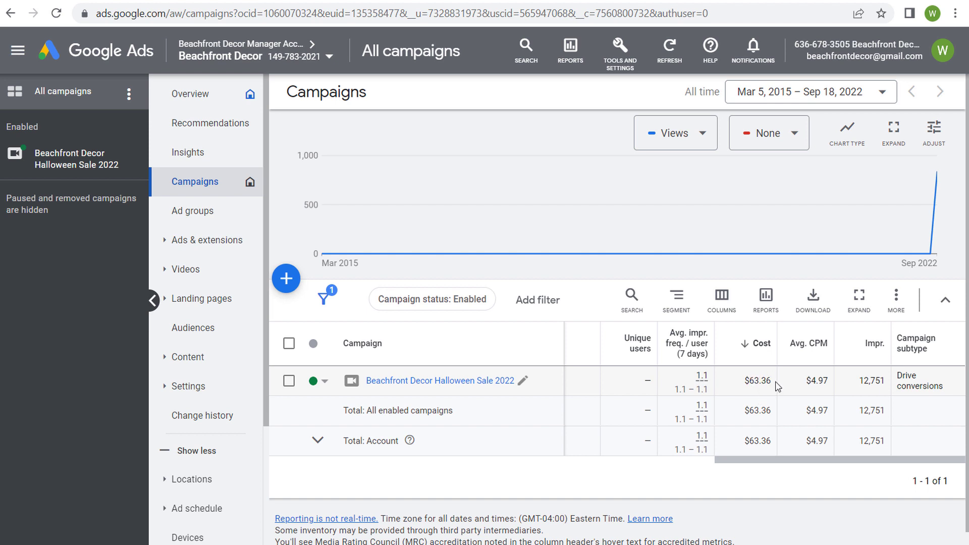